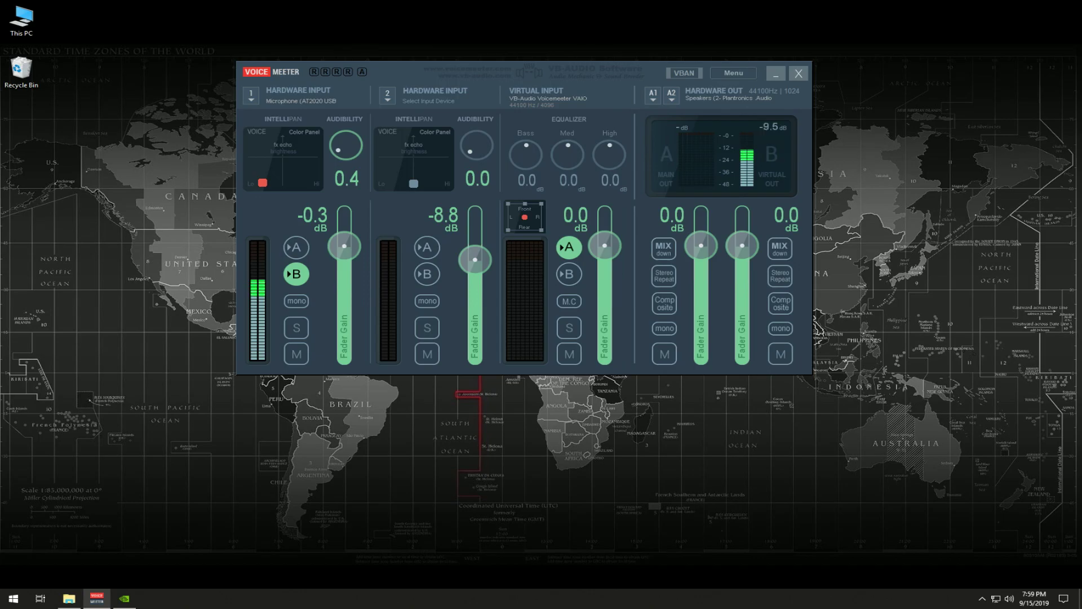
click(14, 599)
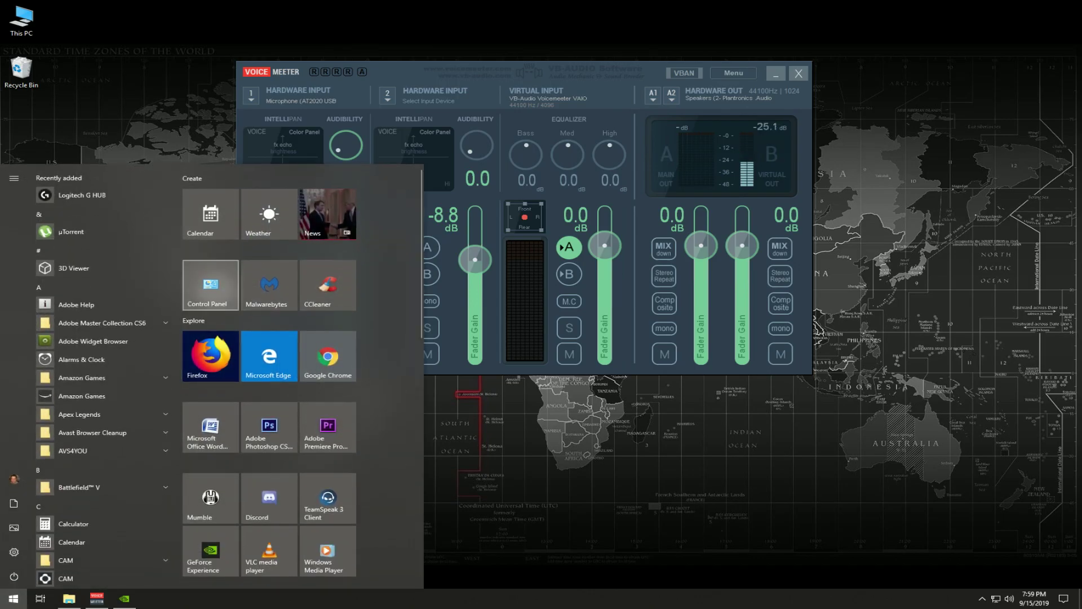
click(210, 285)
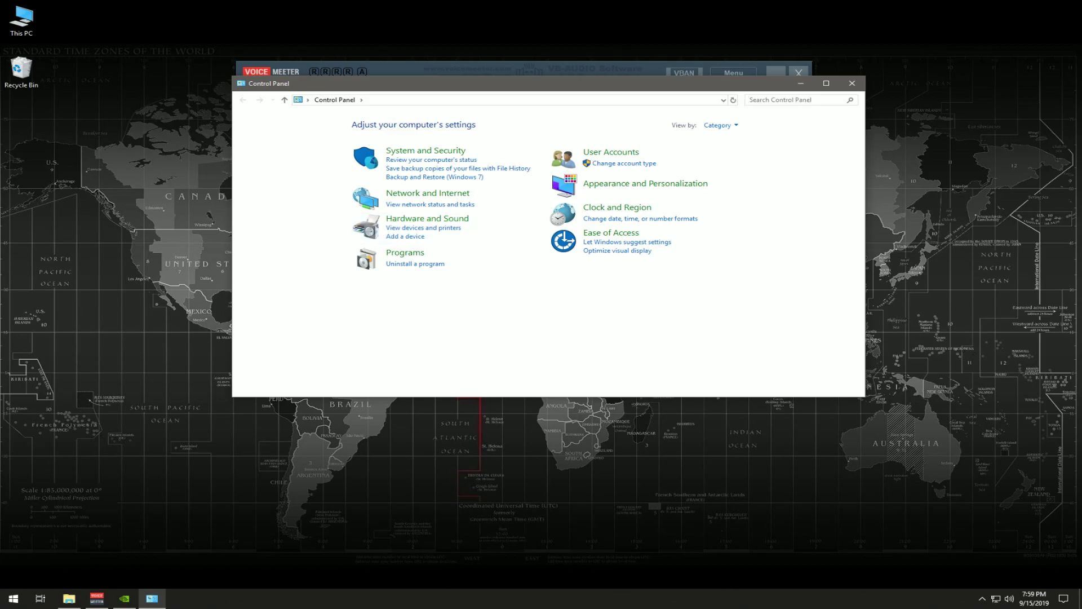
click(851, 83)
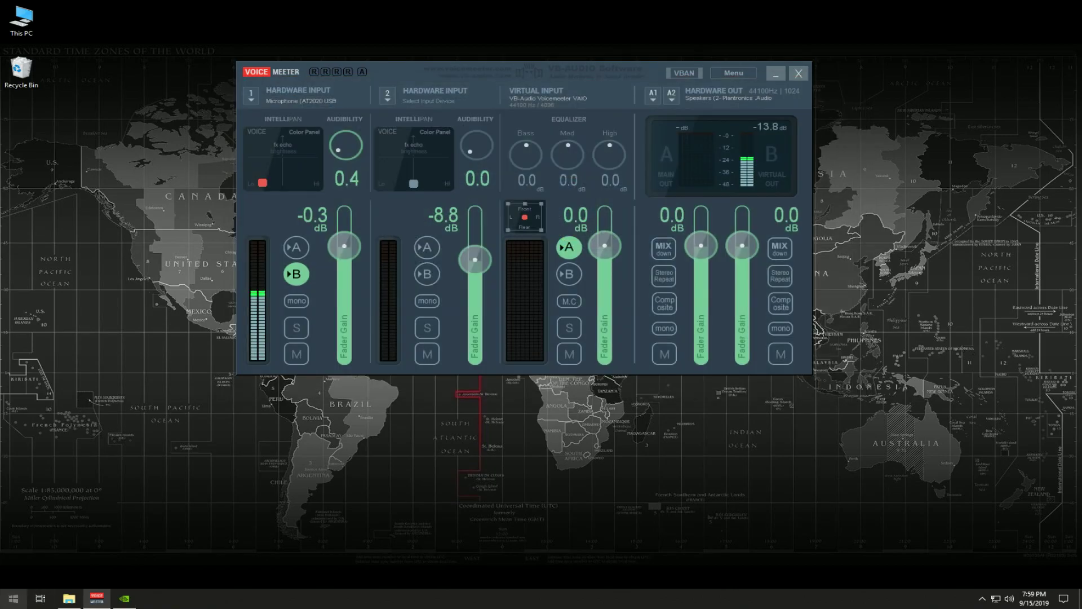
Search for Control Panel and open its Sound settings under Hardware and Sound.
key(super)
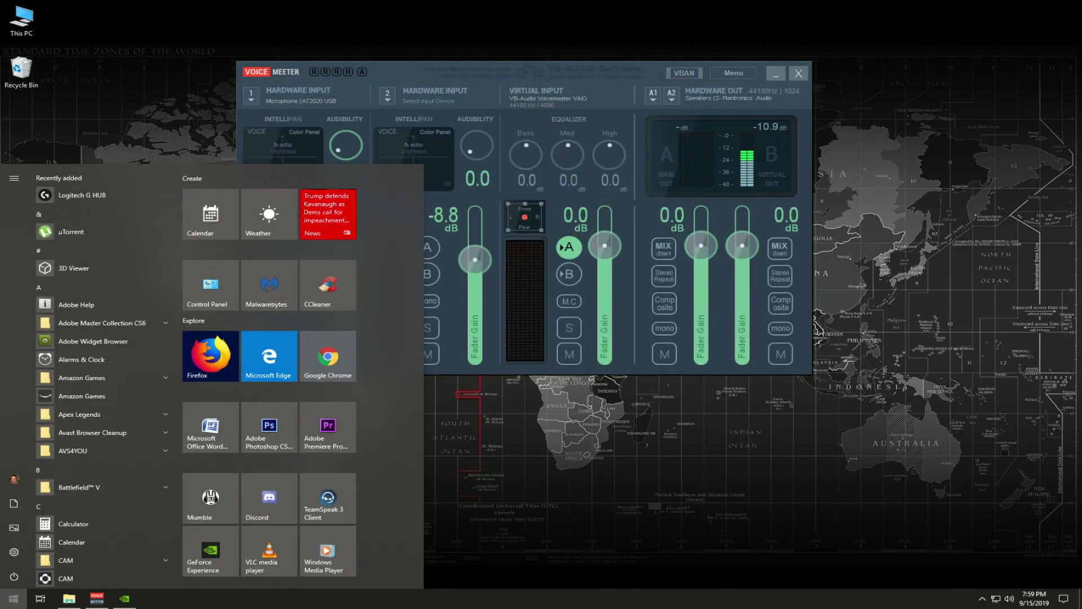
text(control)
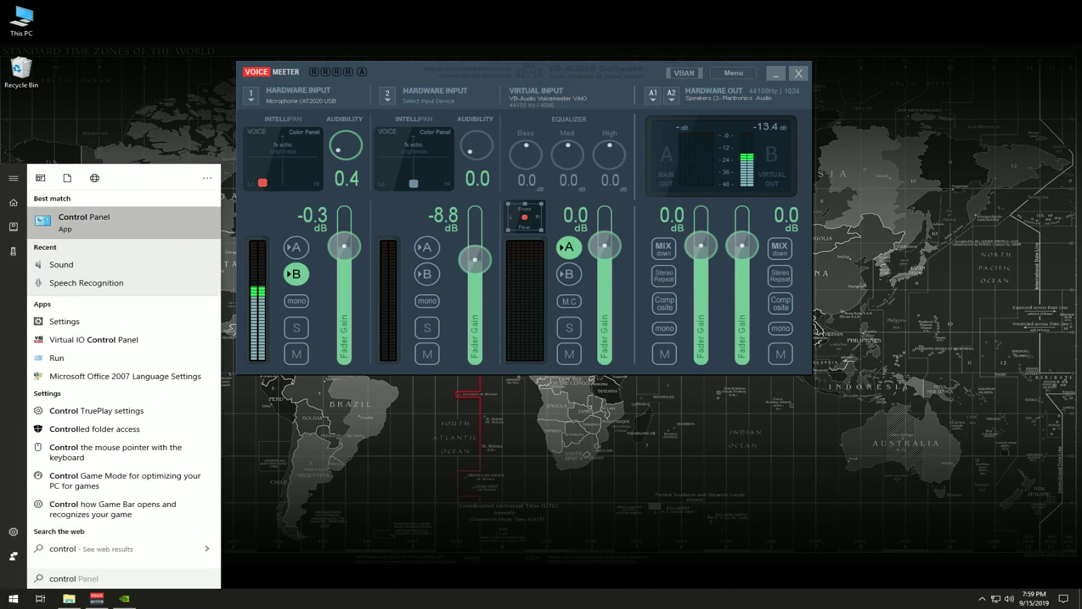
key(Return)
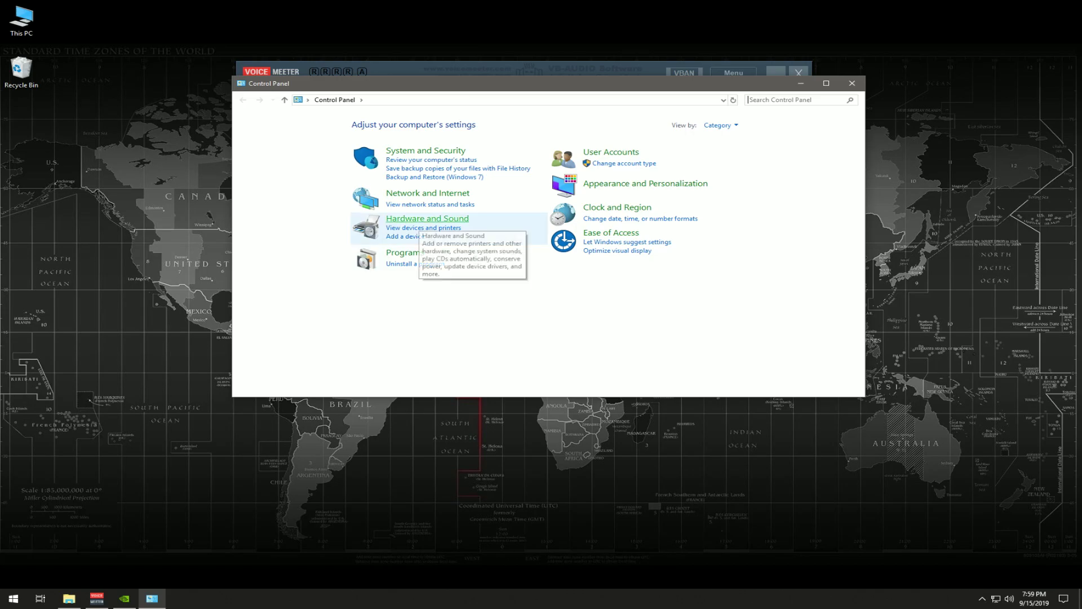
click(420, 219)
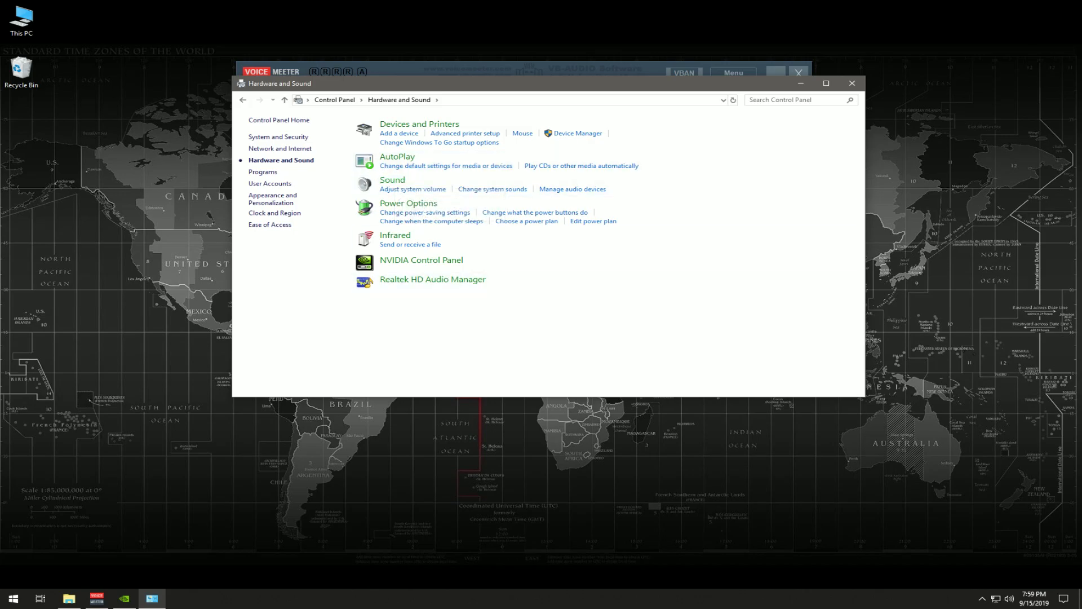
click(392, 180)
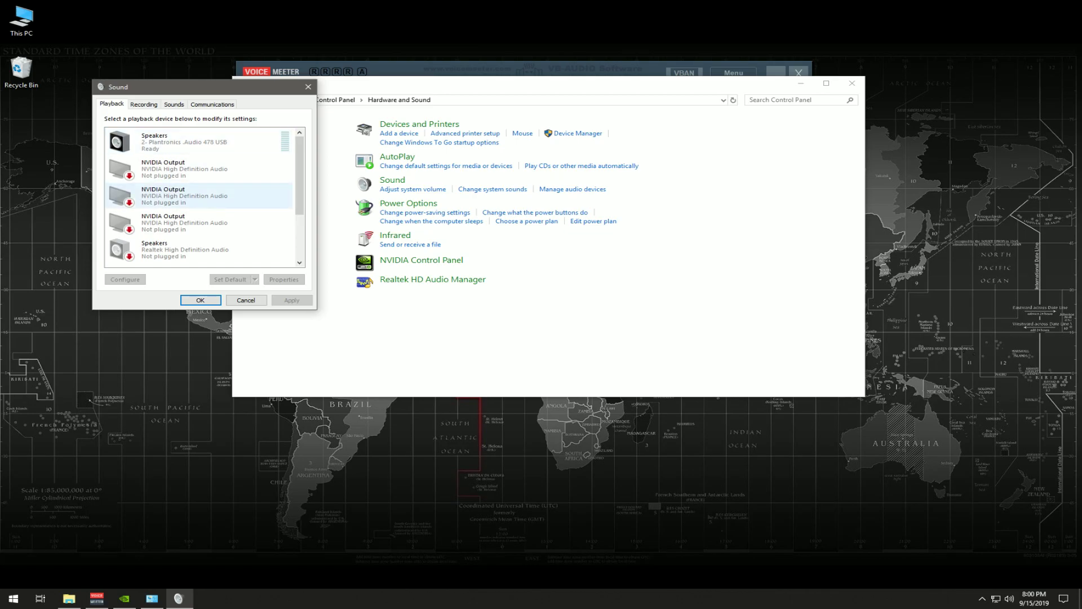
Inspect the device options of the Plantronics speakers for playback and the AT2020 USB microphone for recording.
right_click(177, 138)
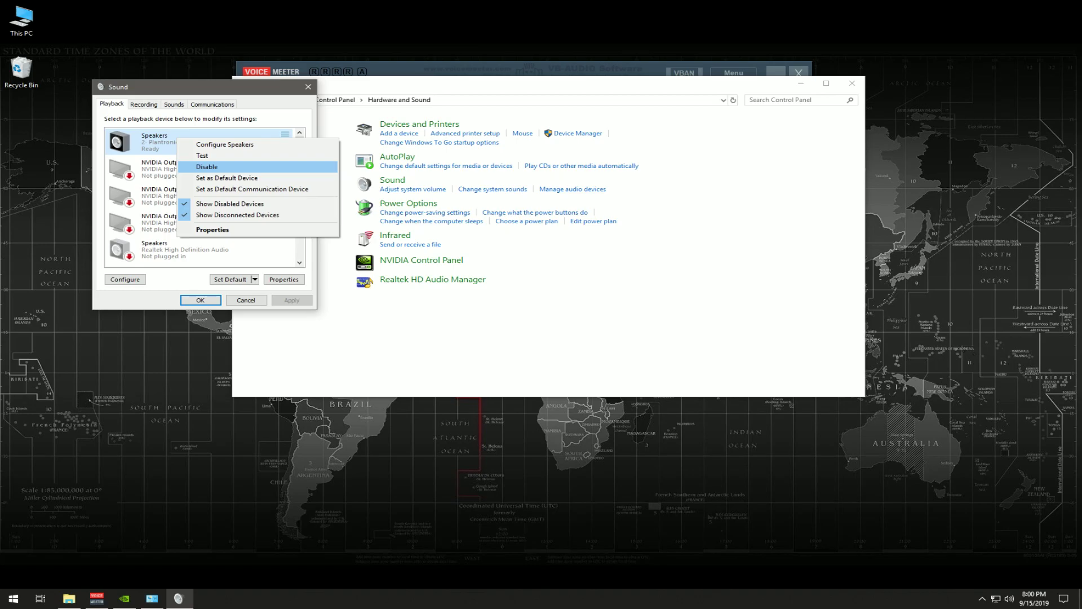
click(144, 104)
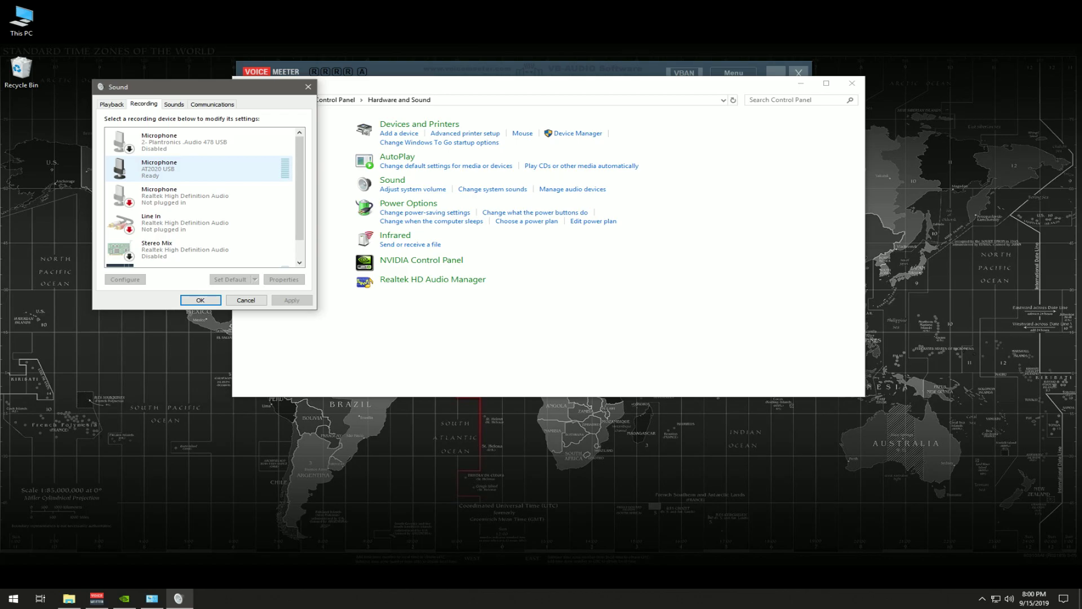
right_click(152, 165)
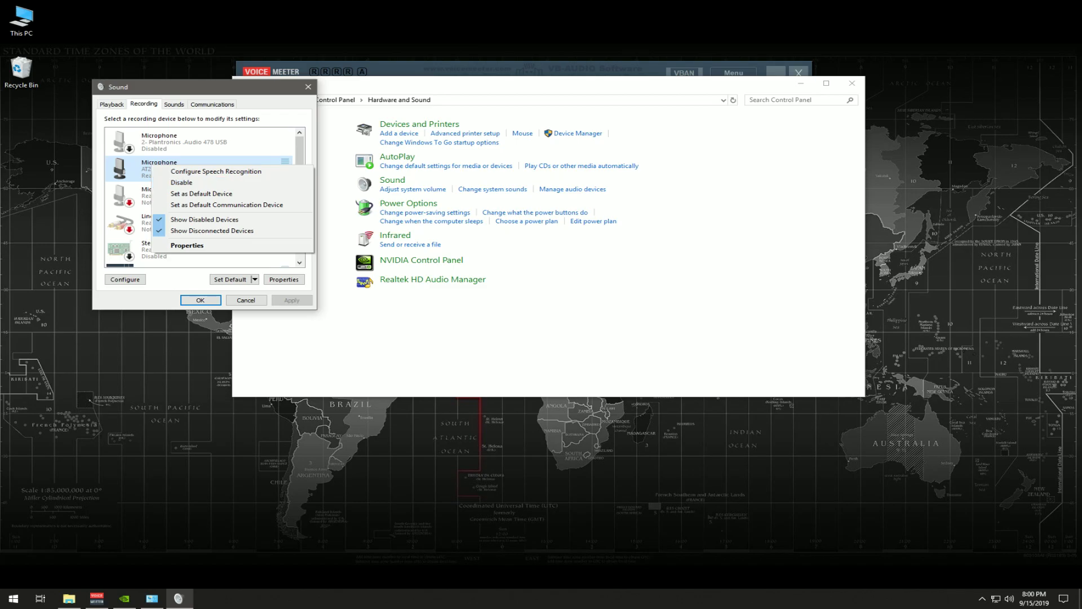
key(Escape)
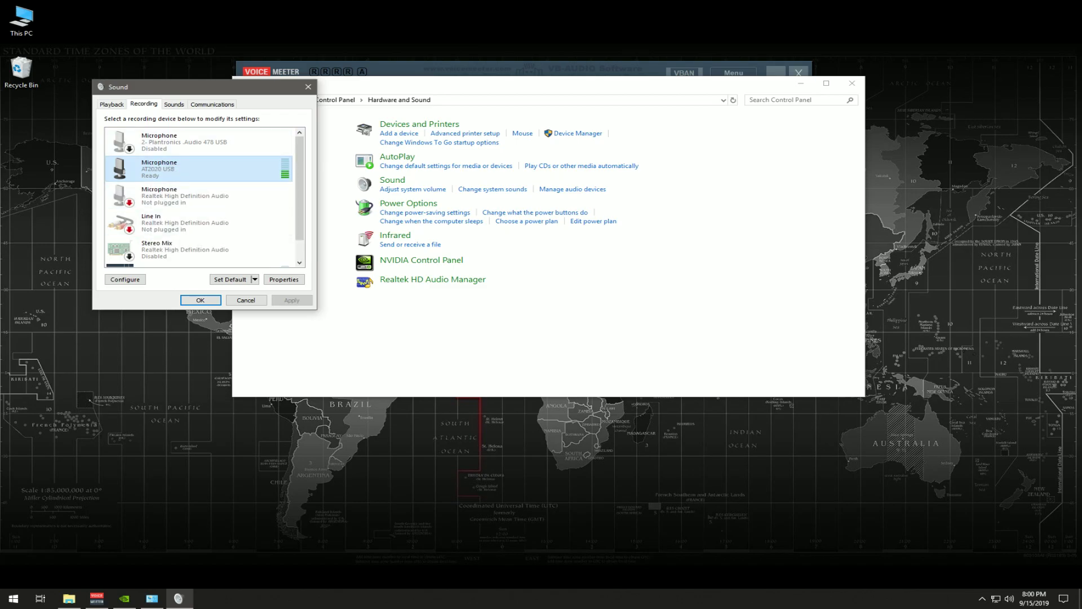
Find VoiceMeeter Input among the playback devices and examine its device options.
click(112, 104)
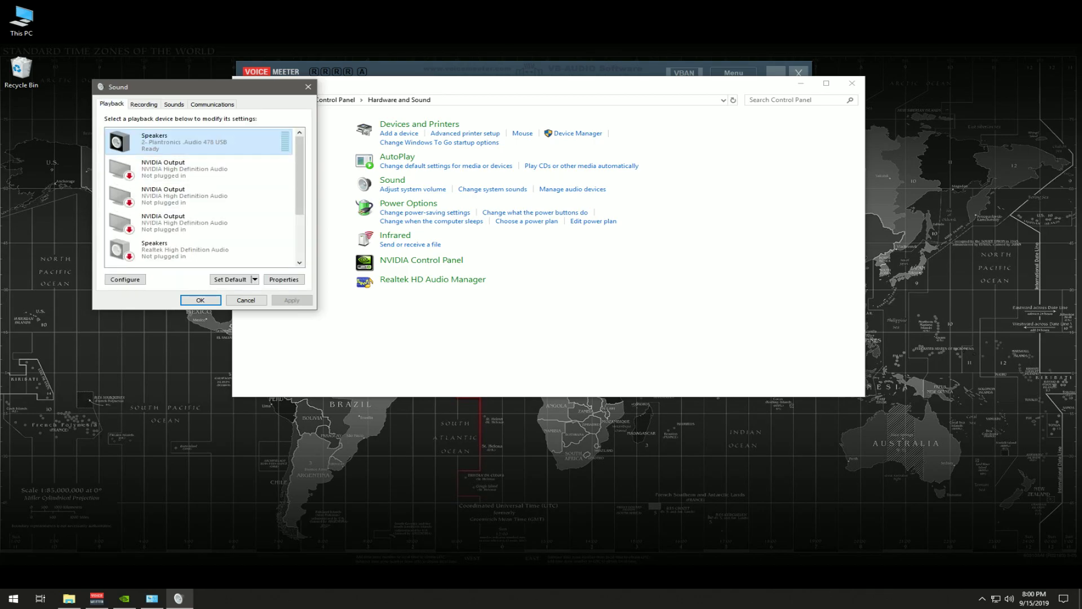
drag(300, 168, 299, 213)
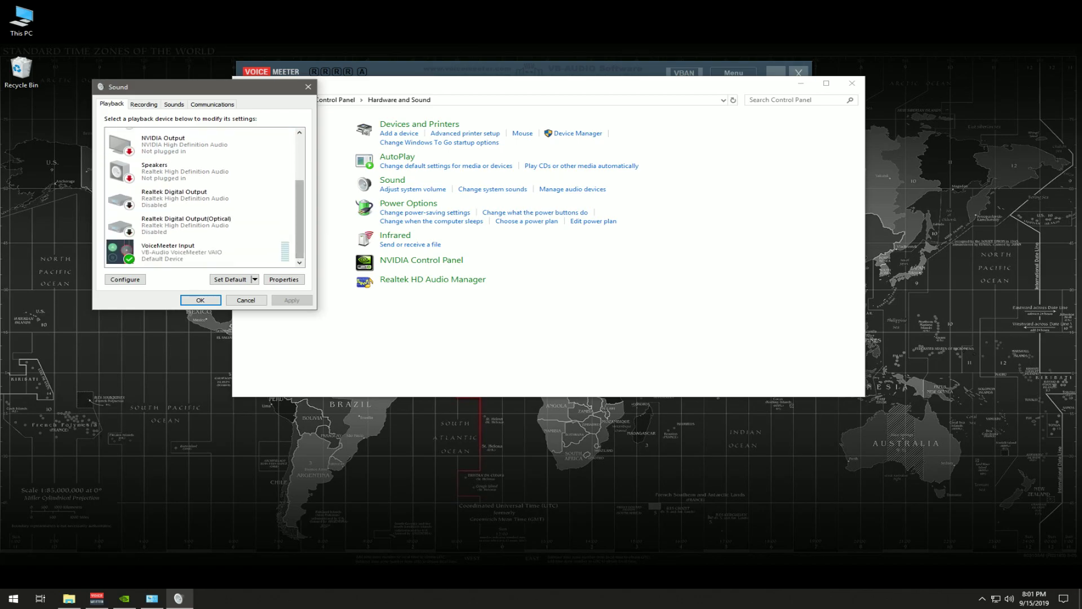
key(shift+F10)
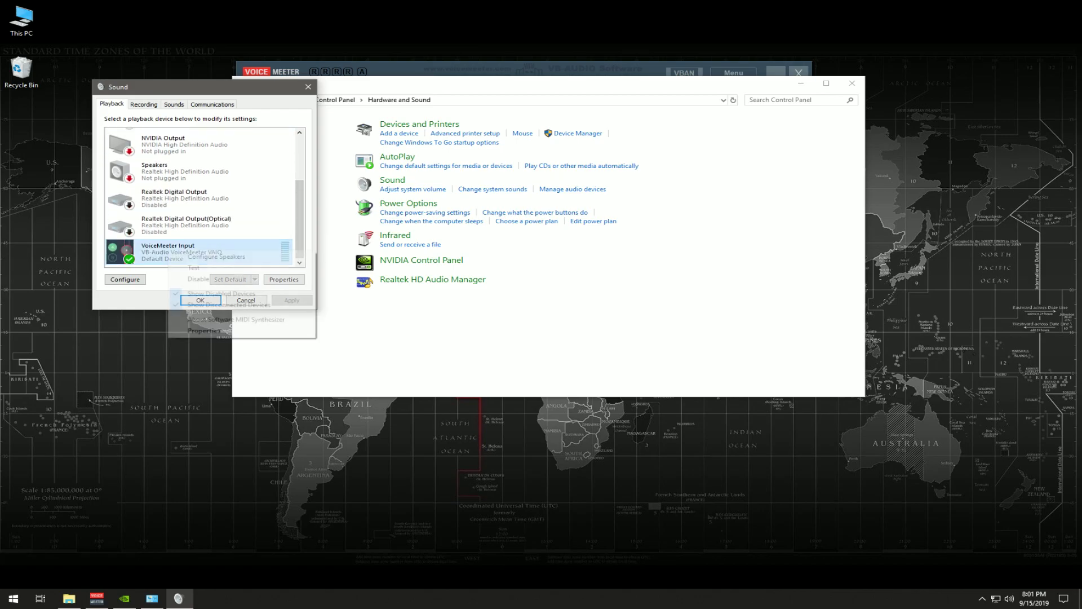
key(Down)
key(Down)
key(Down)
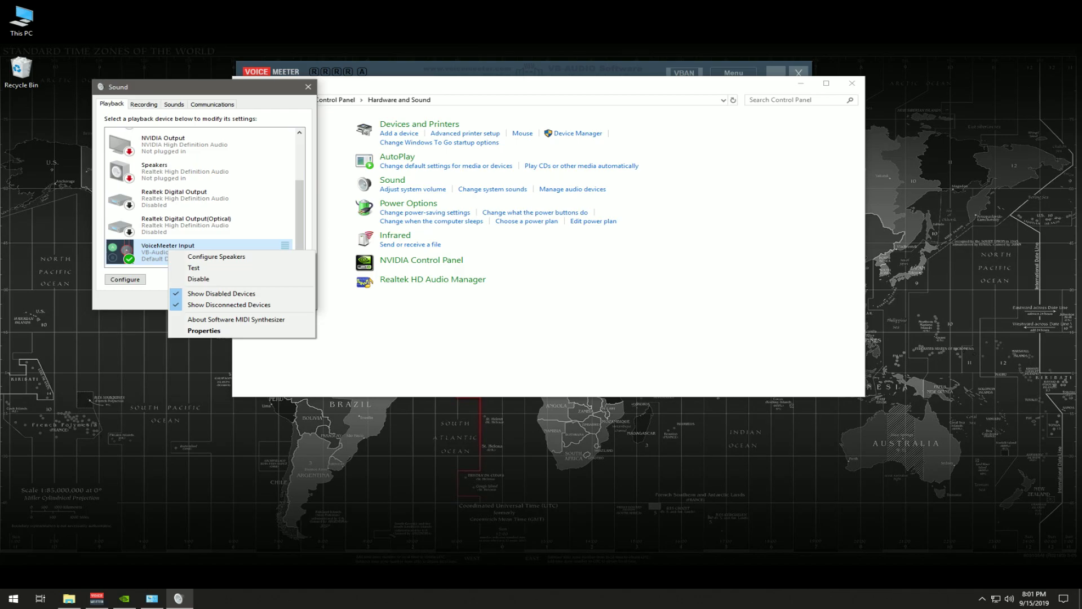
click(183, 243)
Find VoiceMeeter Output among the recording devices and examine its device options.
click(144, 105)
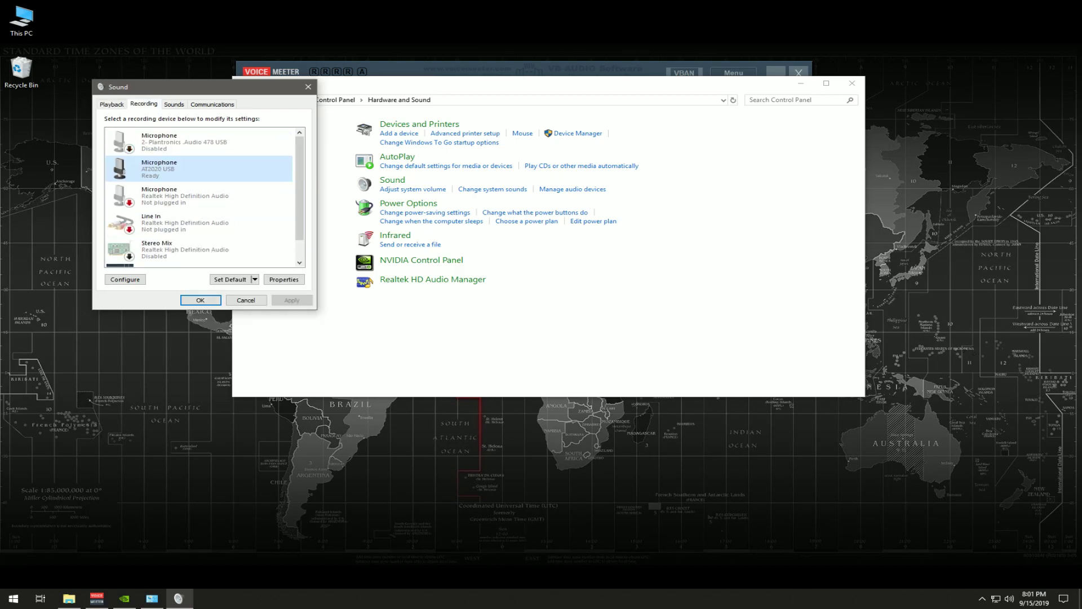
click(169, 169)
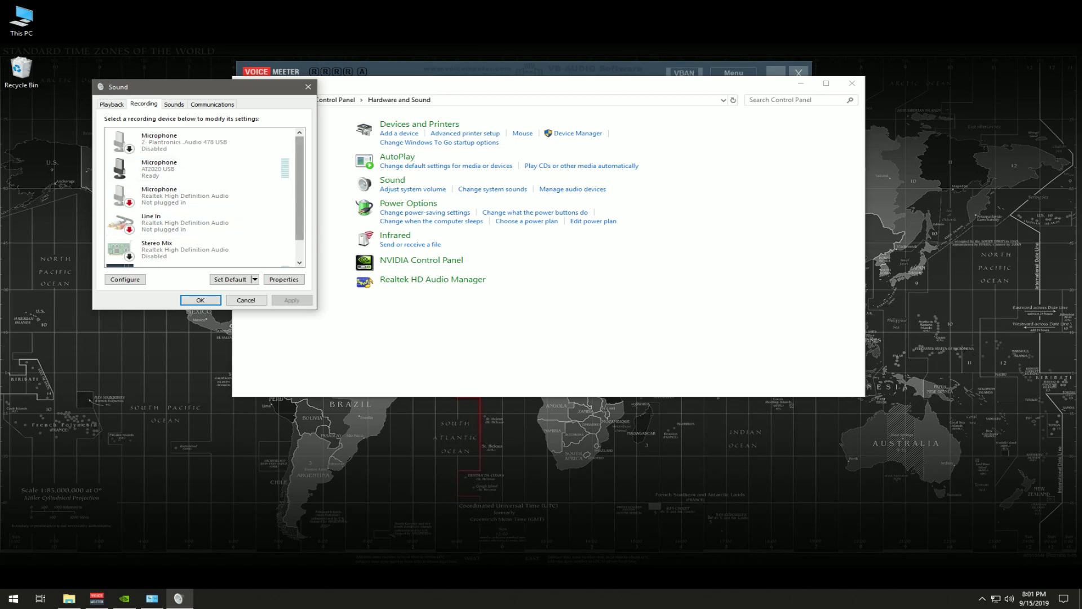
scroll(205, 197, down, 1)
click(169, 248)
right_click(164, 250)
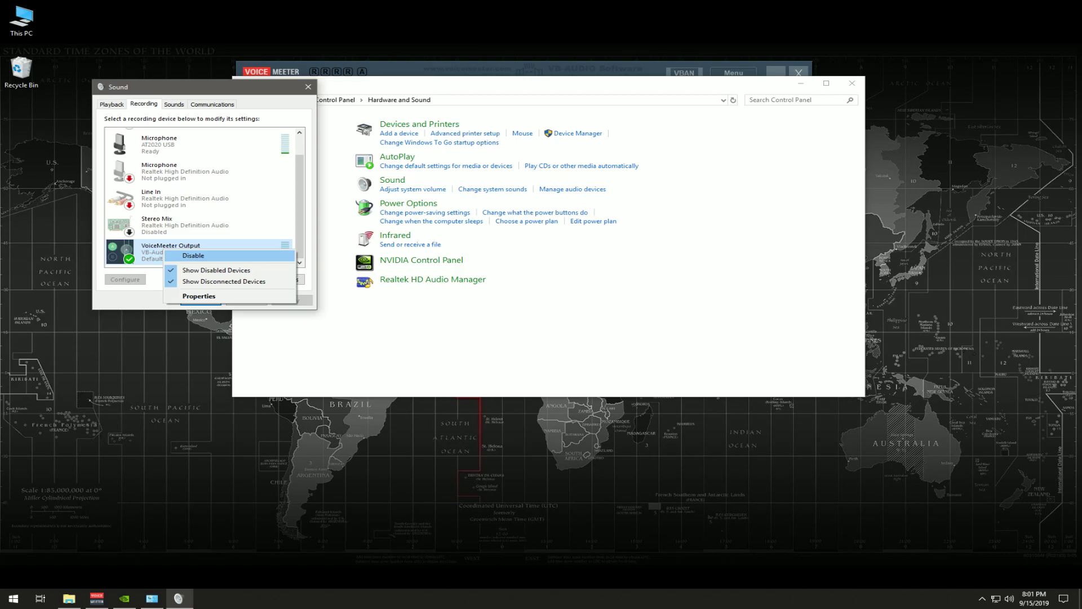
key(Escape)
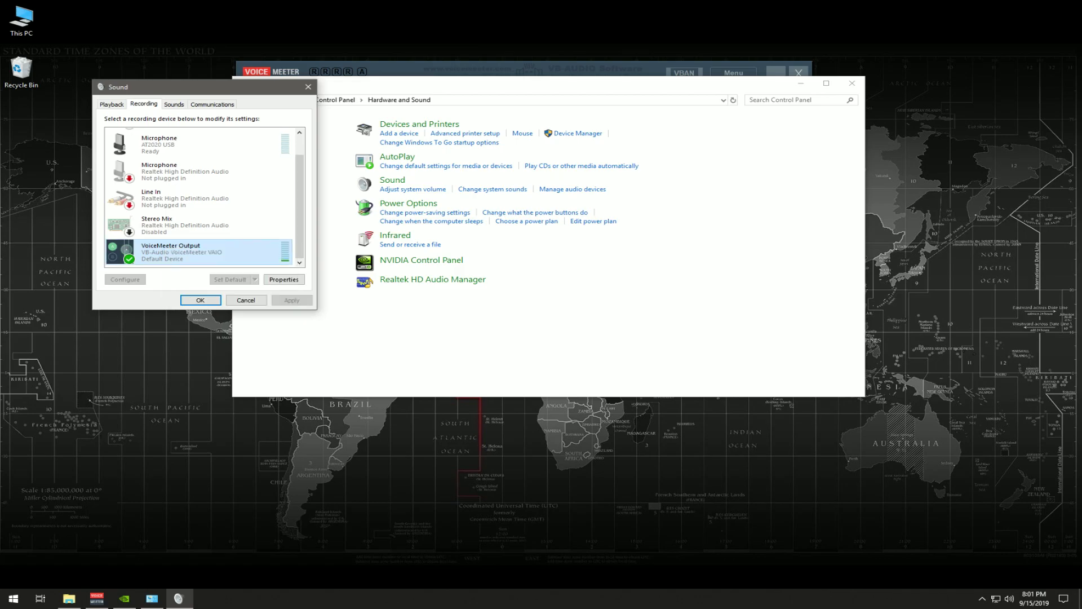
Return to the playback devices, accept the Sound settings, and bring the VoiceMeeter mixer to the front.
click(111, 105)
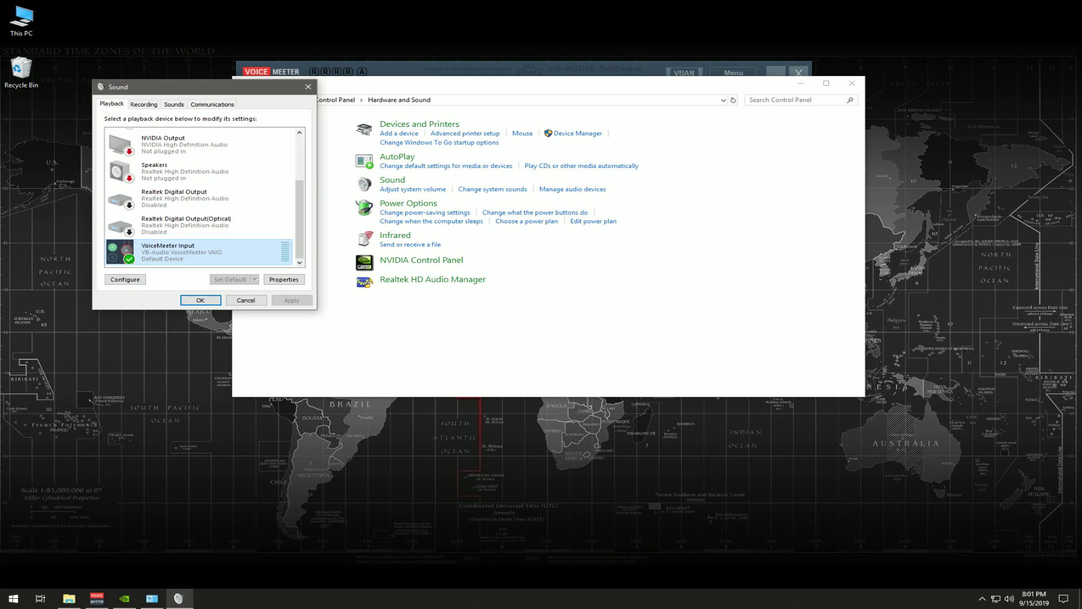
click(201, 300)
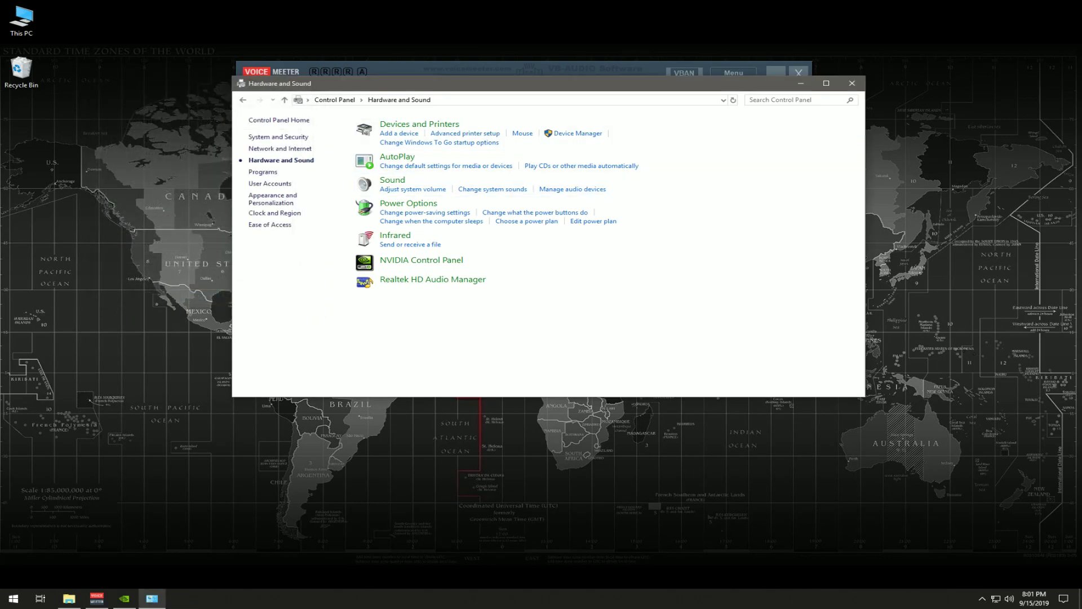
click(410, 69)
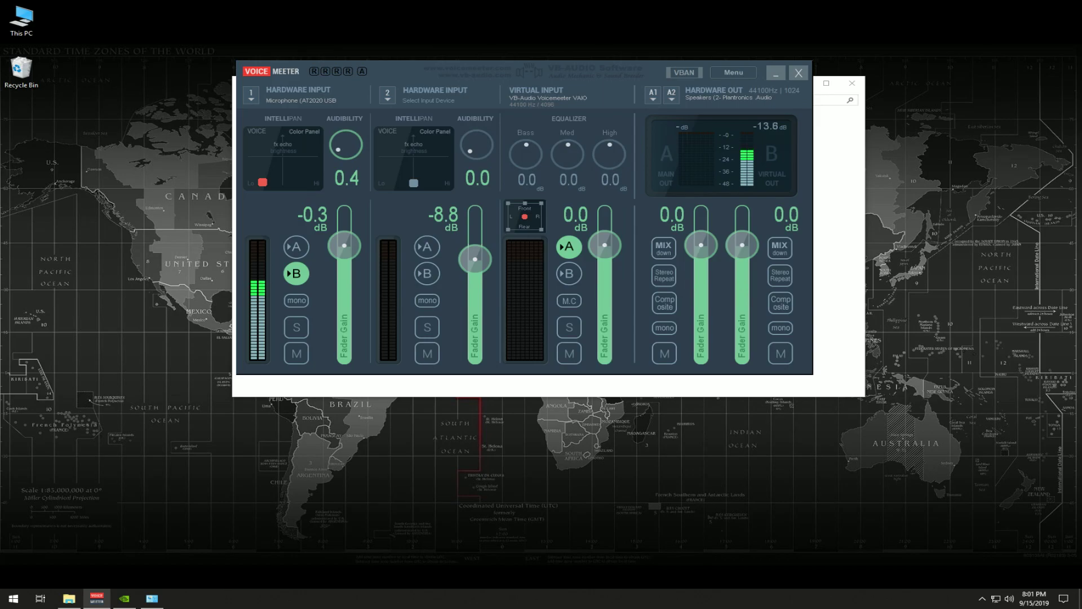
Check which devices are selected for Hardware Input 1 and hardware output A1, leaving the selections as they are.
click(251, 95)
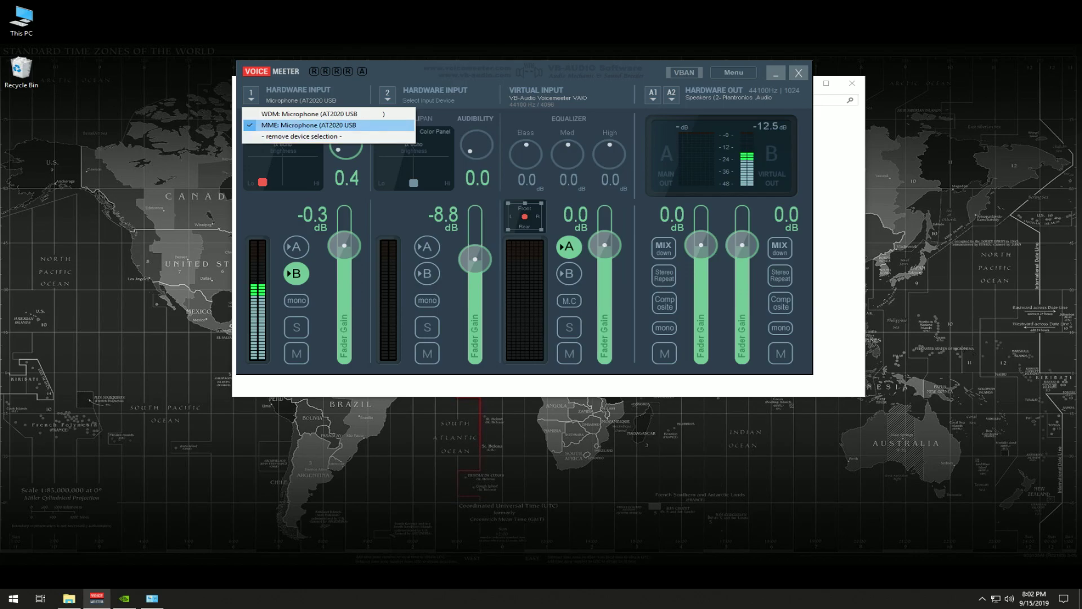
key(Escape)
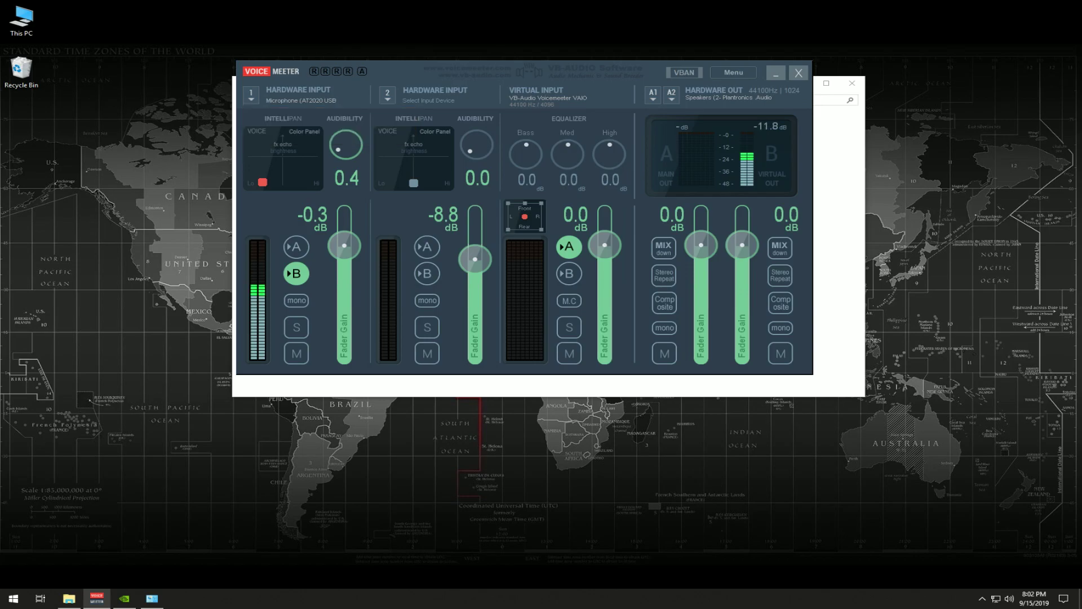
click(653, 95)
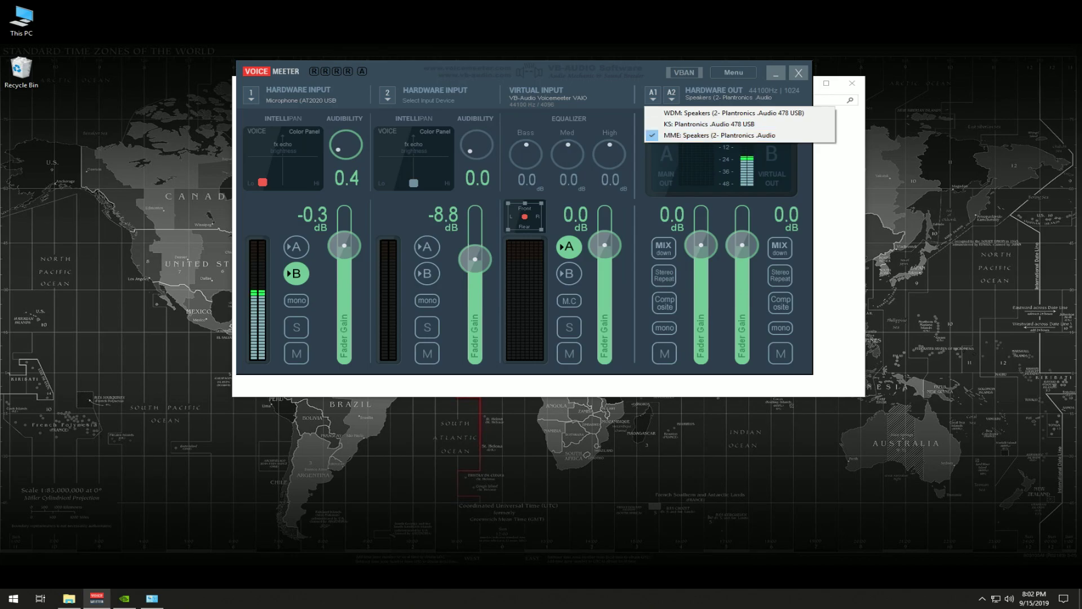
key(Escape)
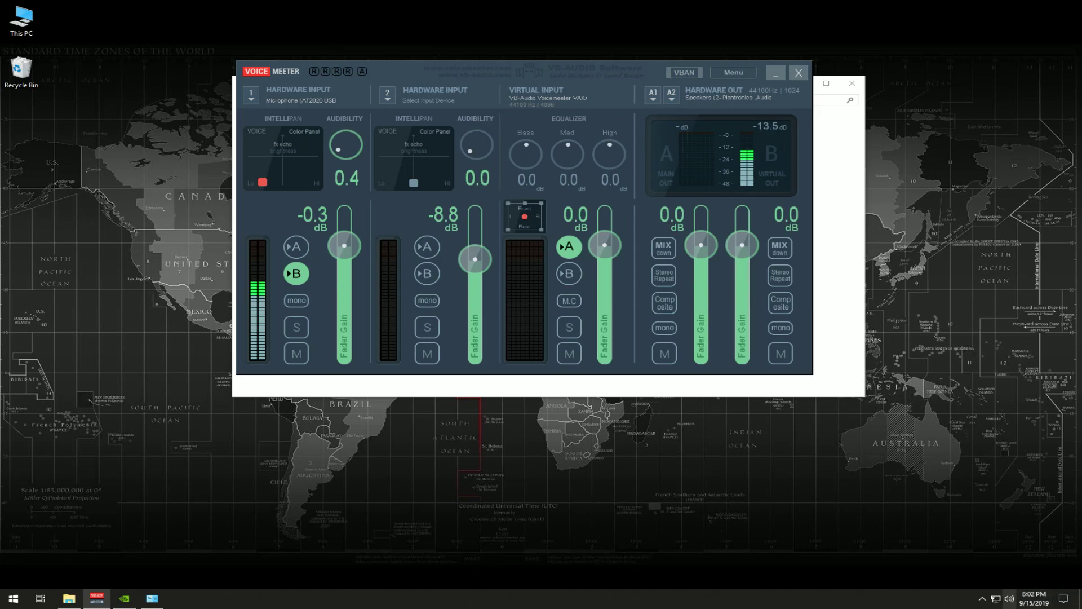
Switch the Windows playback device to Speakers (2- Plantronics .Audio 478 USB) and close the Hardware and Sound window.
click(1009, 599)
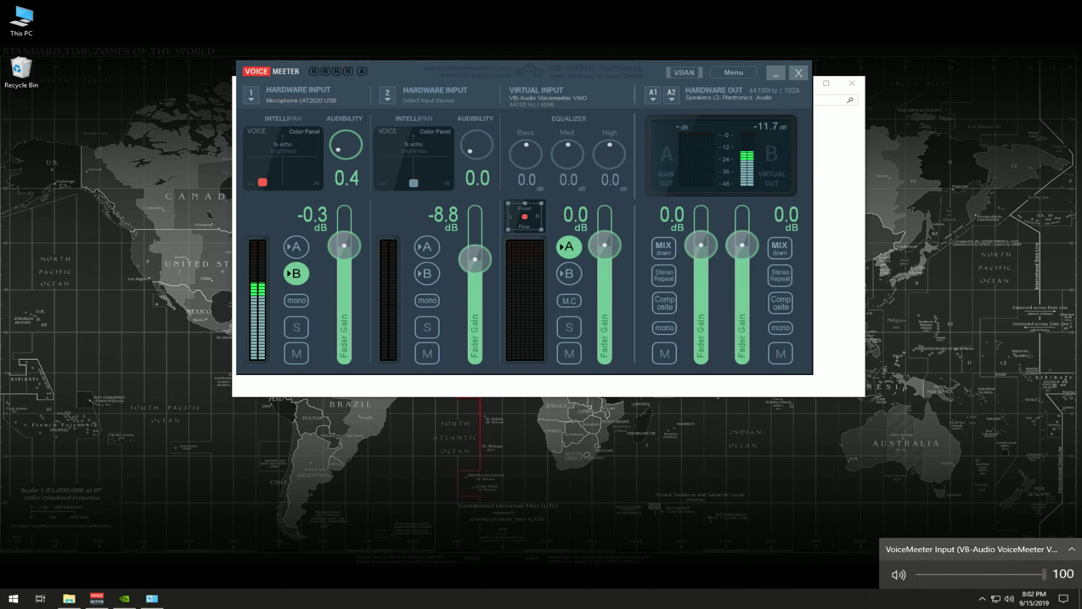
click(1072, 549)
click(981, 527)
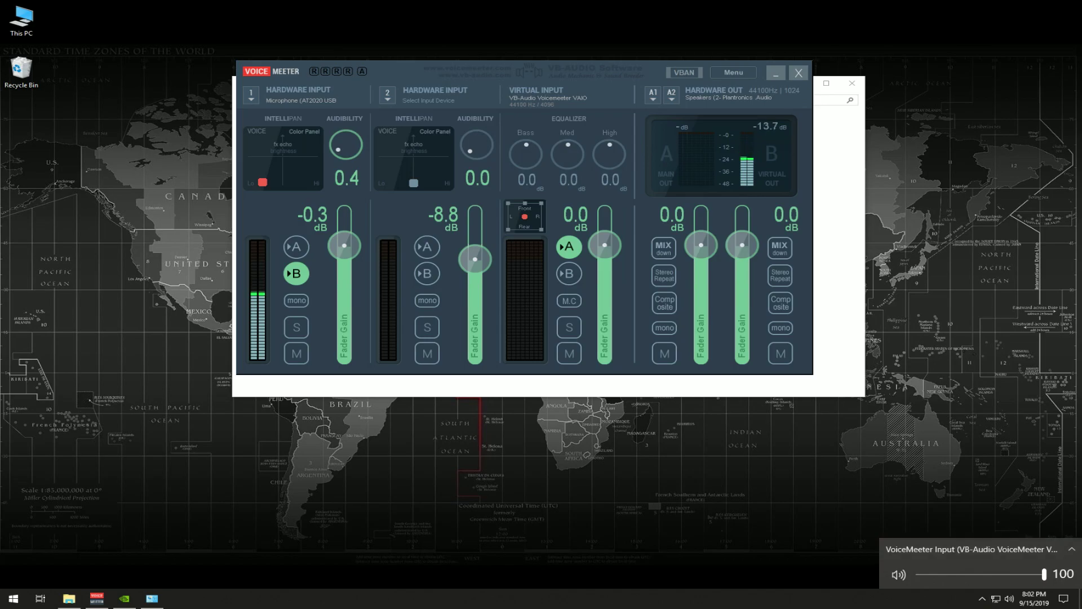
click(975, 548)
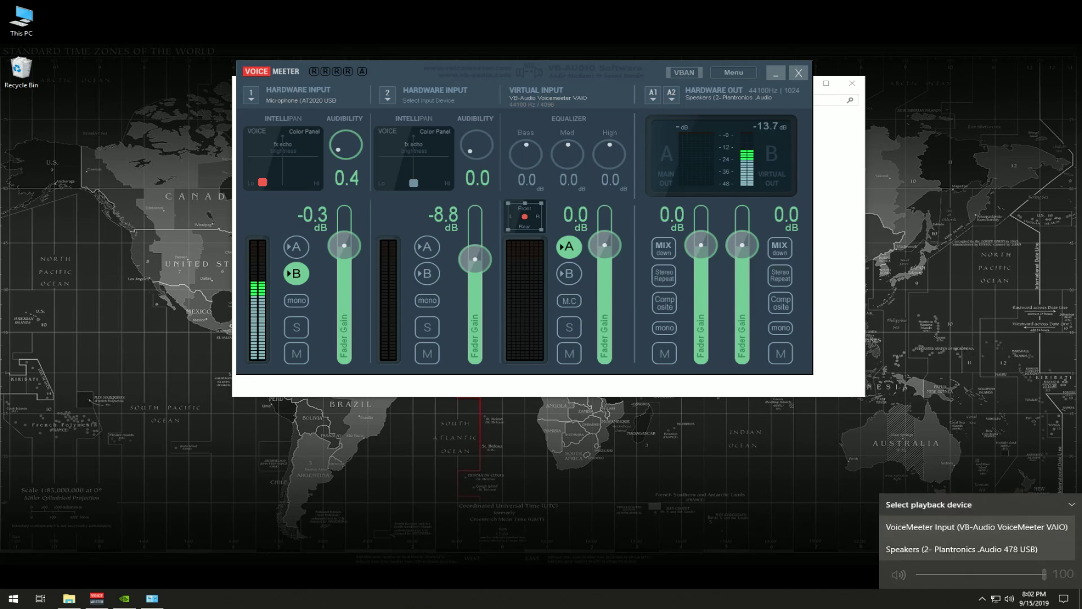
click(975, 549)
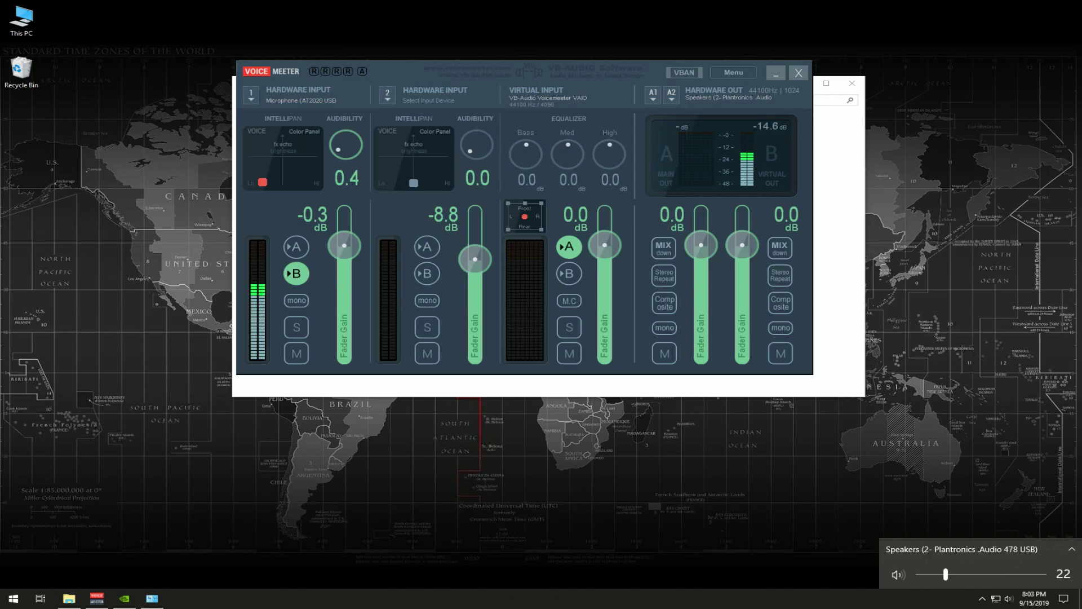
key(Escape)
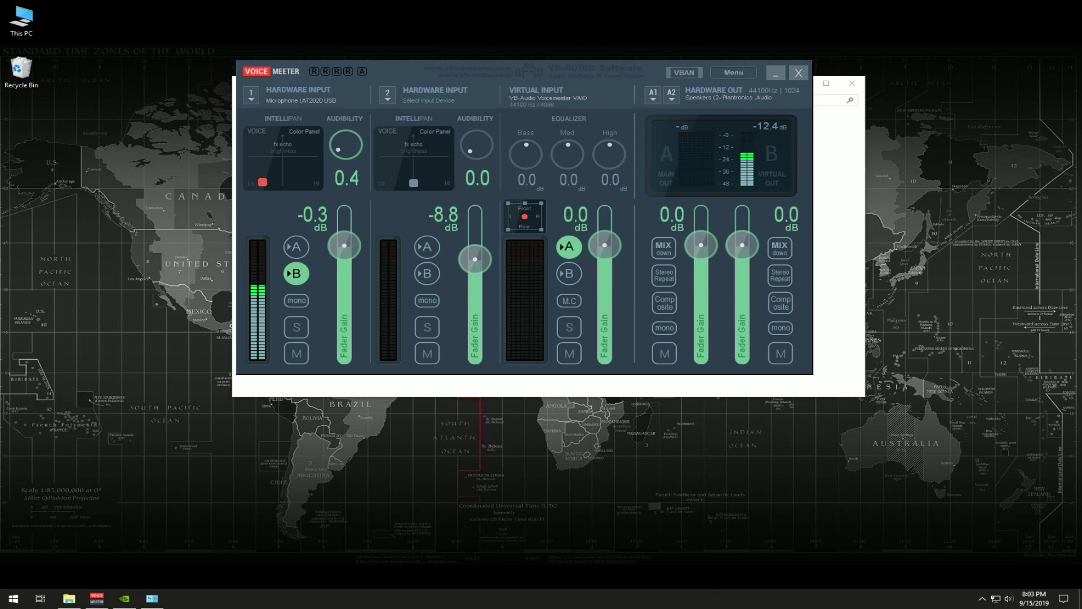
click(852, 83)
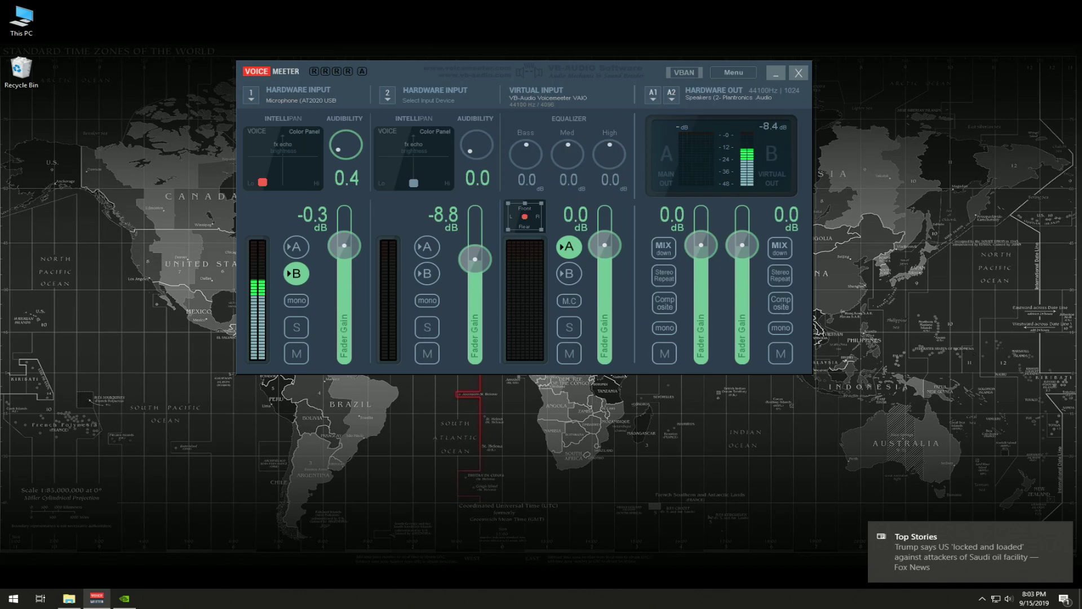
Route Hardware Input 1 to output A to monitor the microphone, and turn that routing off again.
click(296, 247)
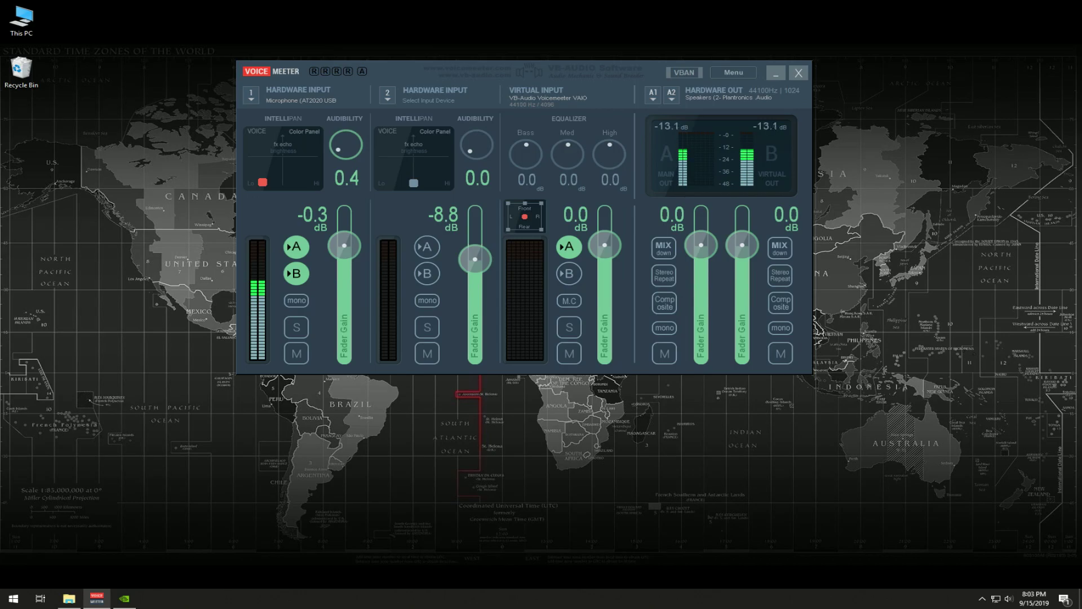
click(296, 247)
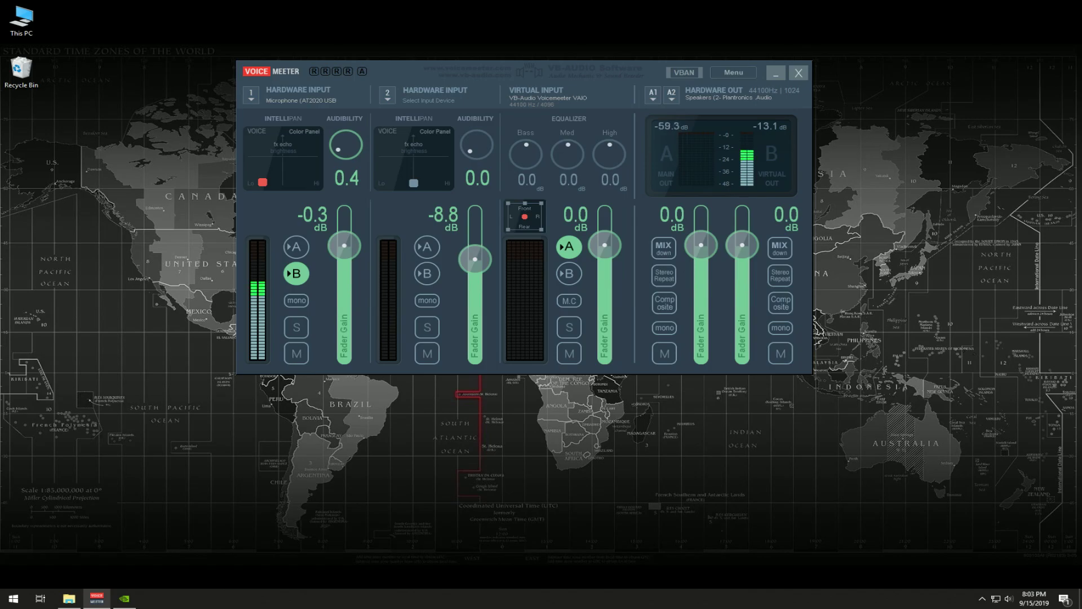
Switch Hardware Input 1's routing to output A on and off twice to compare microphone monitoring.
click(297, 246)
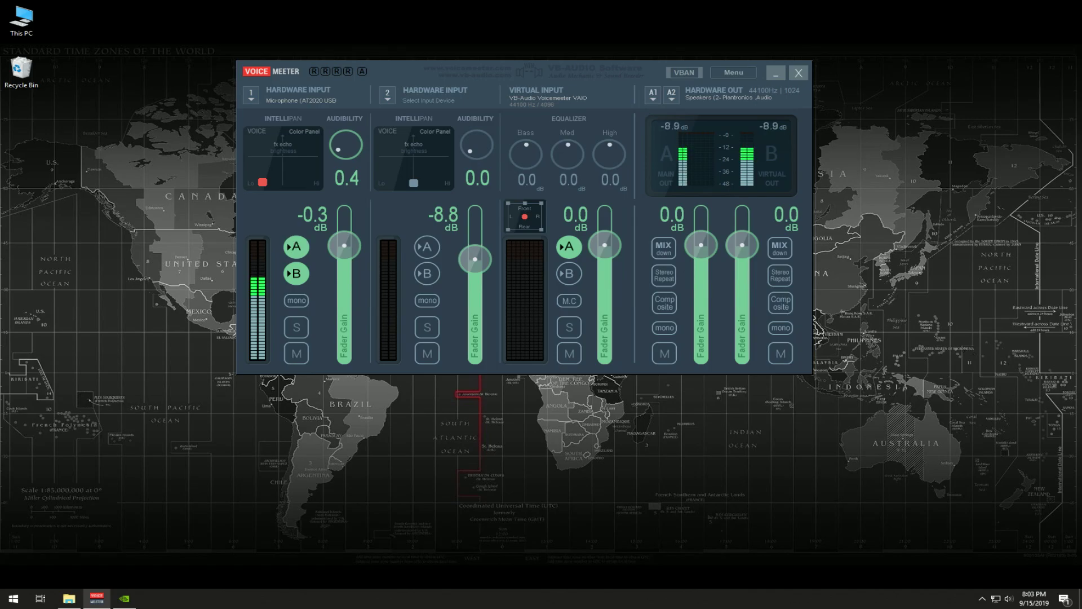
click(296, 246)
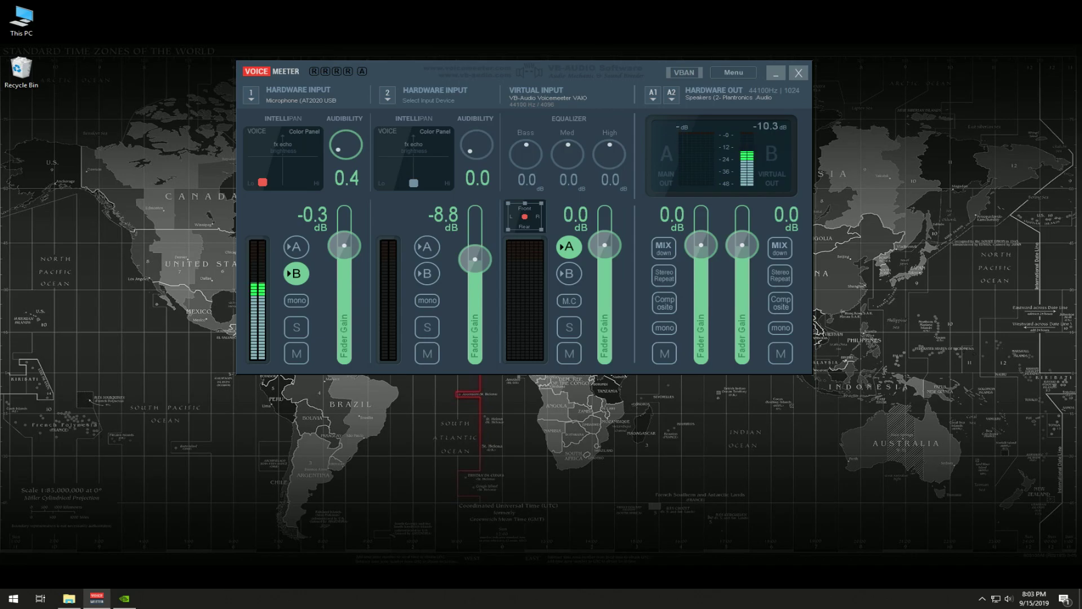
click(297, 247)
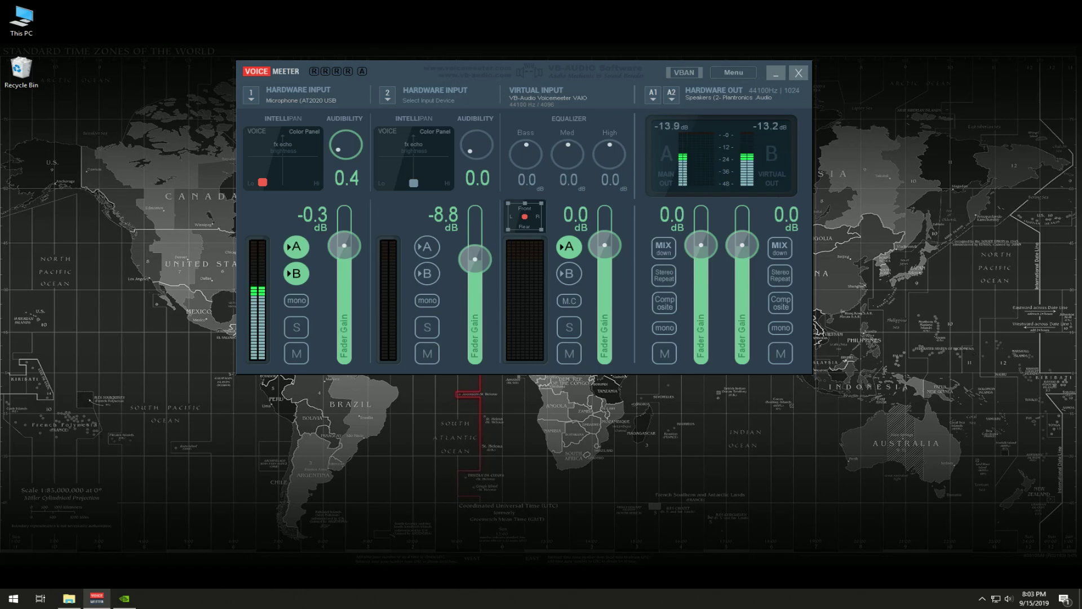
click(297, 247)
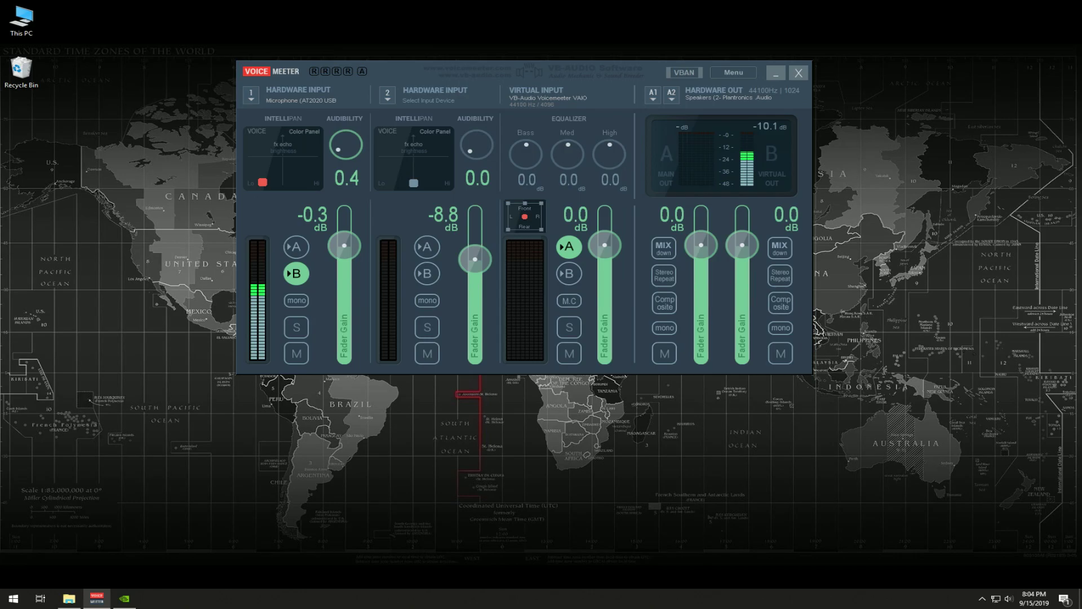
Switch to GeForce Experience and check the microphone source, volume and boost in the in-game overlay's audio settings, leaving them as they are.
click(124, 598)
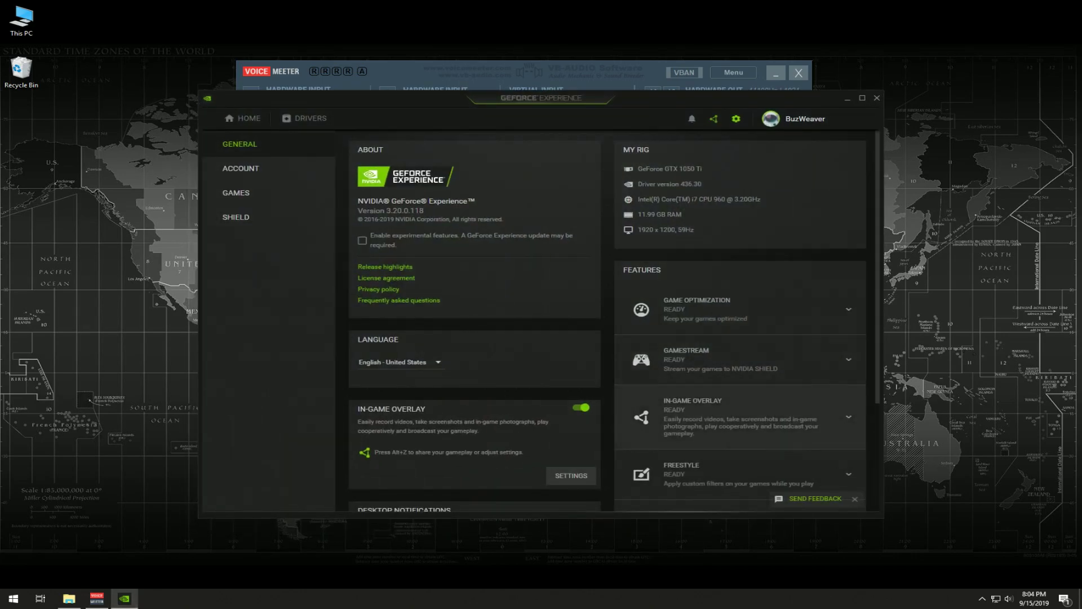
key(alt+z)
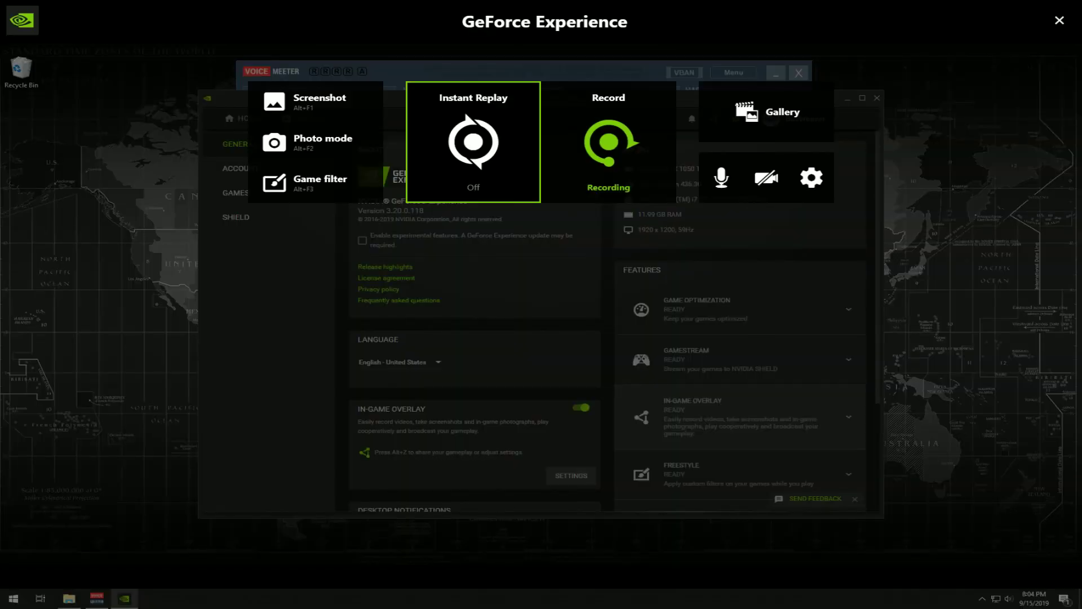
click(812, 178)
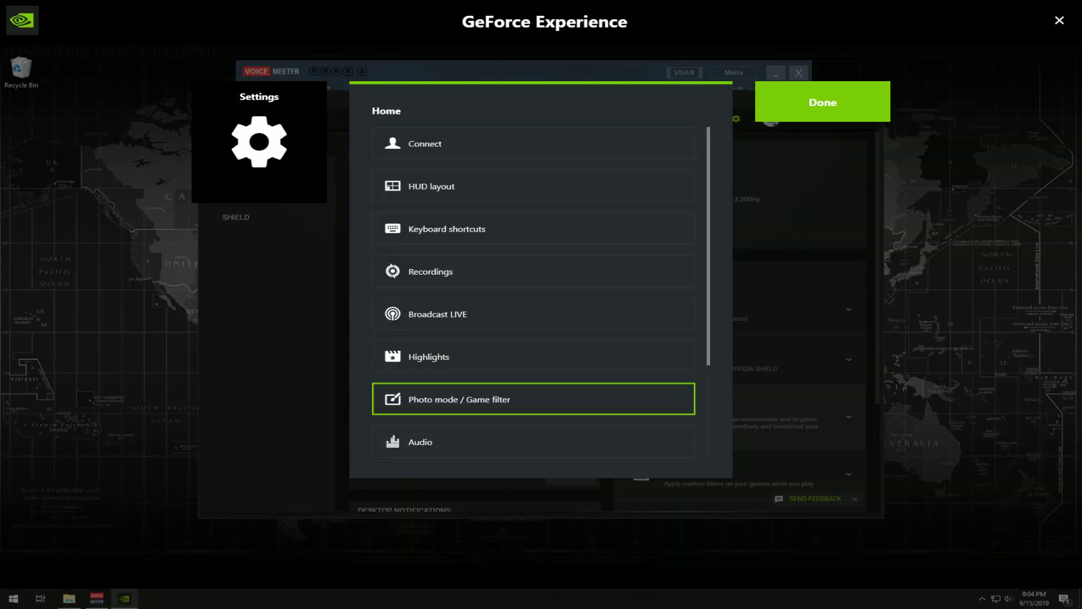
click(534, 441)
key(Return)
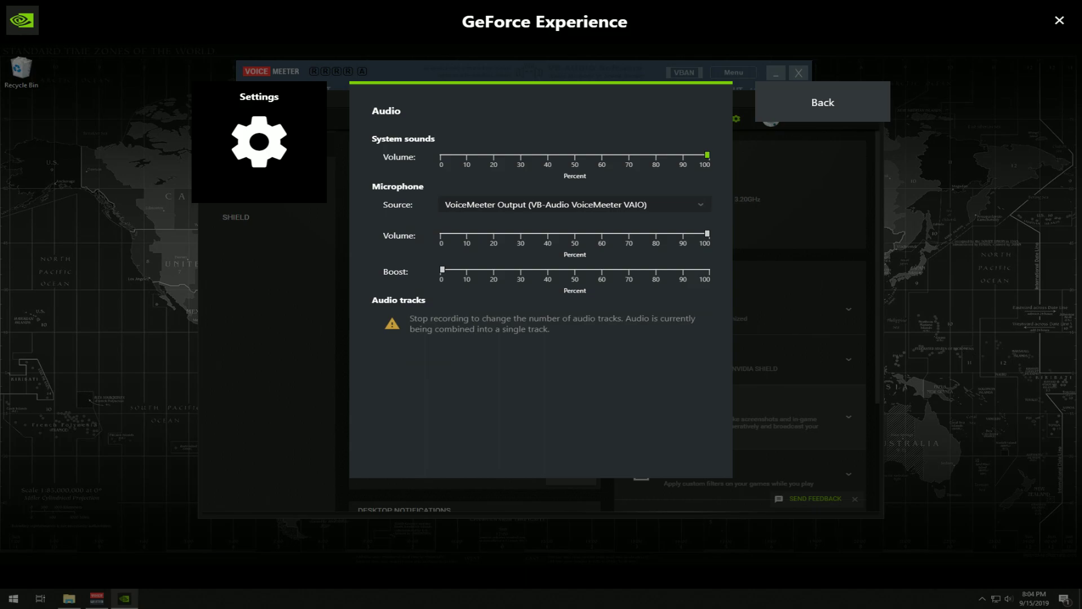
key(Down)
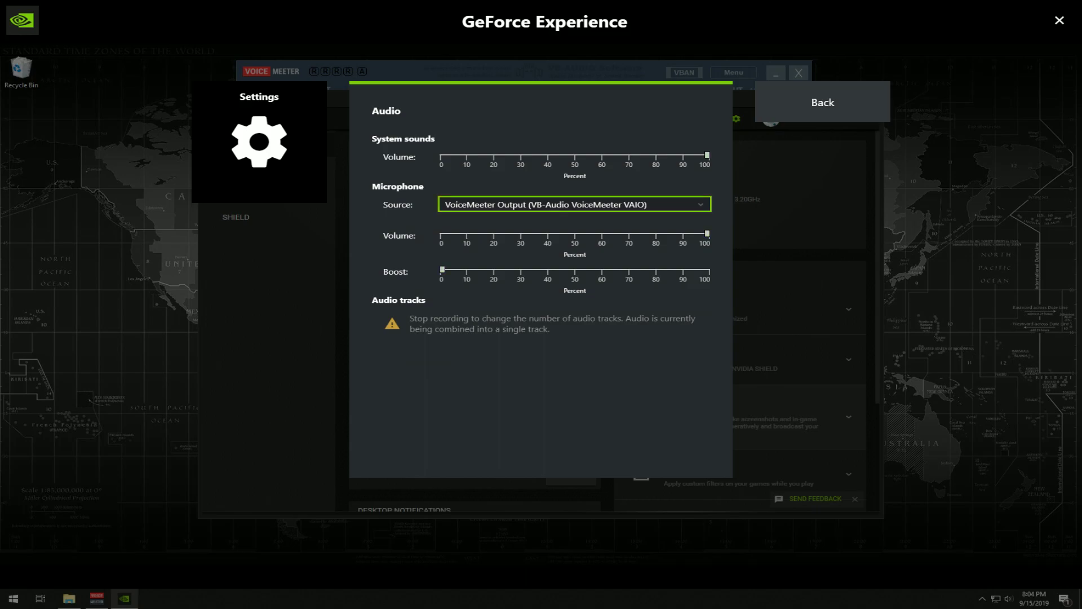
key(Down)
key(Down)
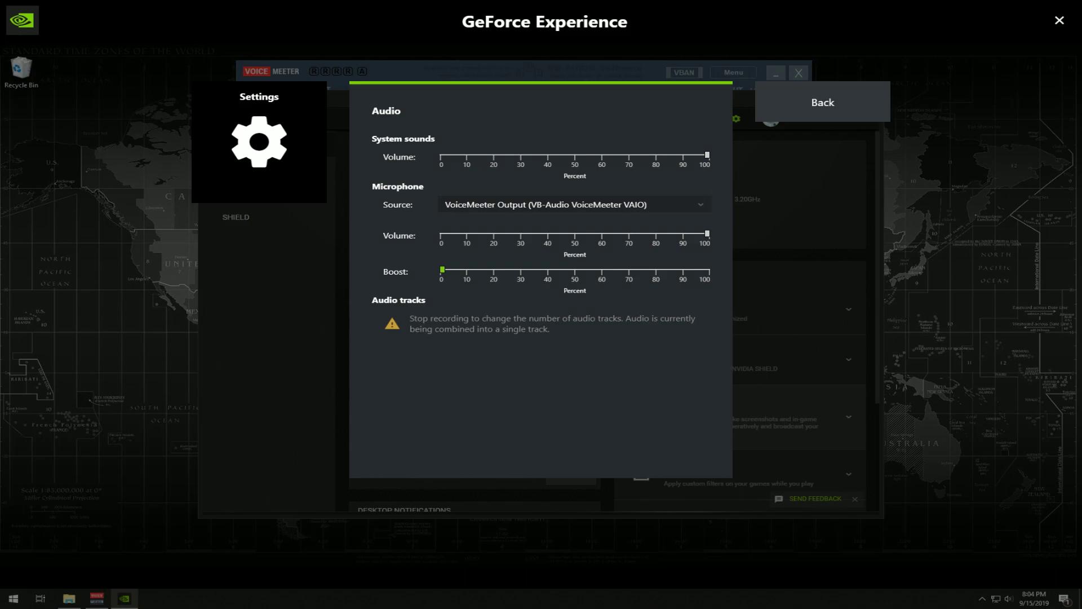
click(823, 103)
Check the Desktop capture option in the overlay's Privacy control settings and return to the settings list.
scroll(564, 307, down, 3)
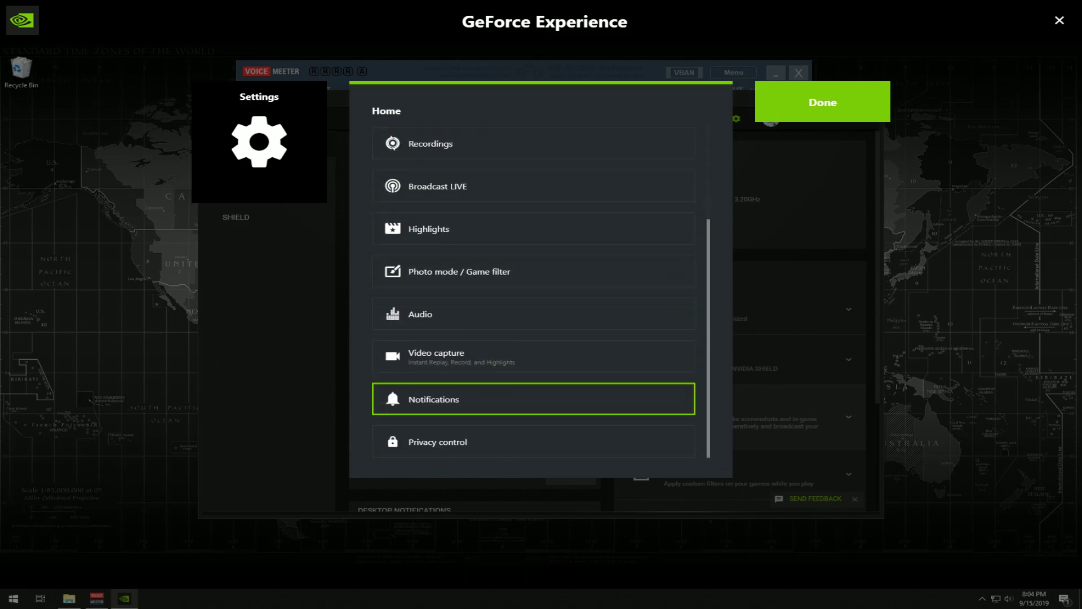
key(Return)
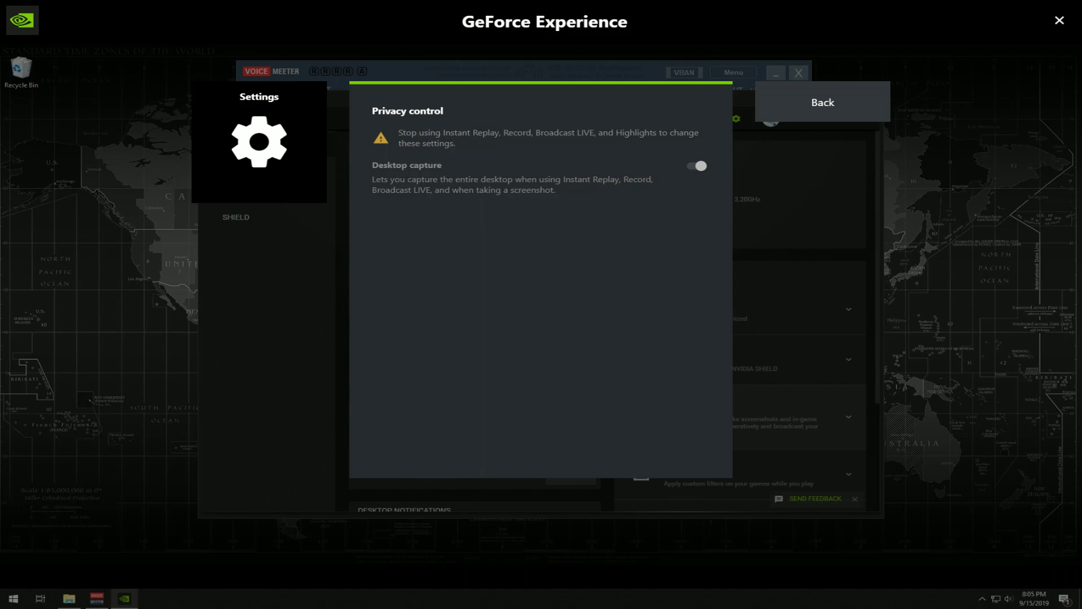
click(822, 102)
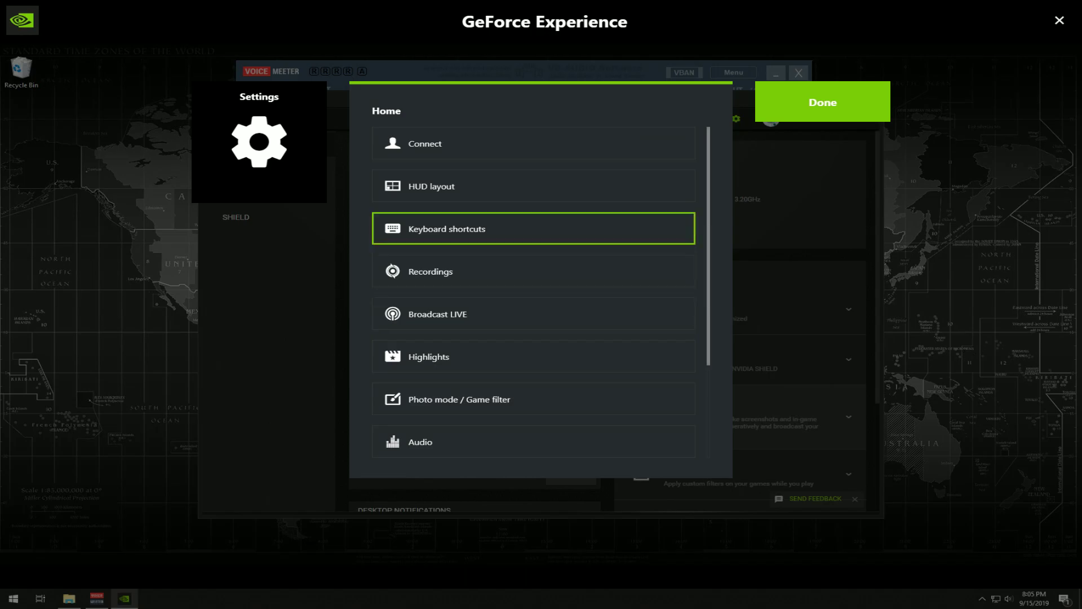
Close the in-game overlay and minimize GeForce Experience to return to the VoiceMeeter mixer.
key(Down)
key(Up)
key(Escape)
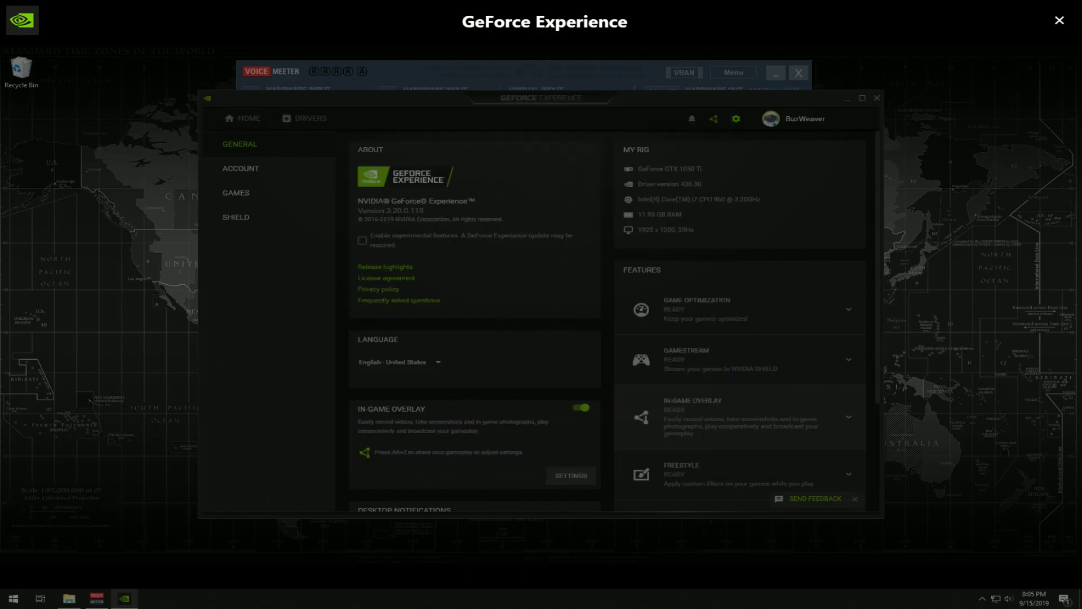
key(Escape)
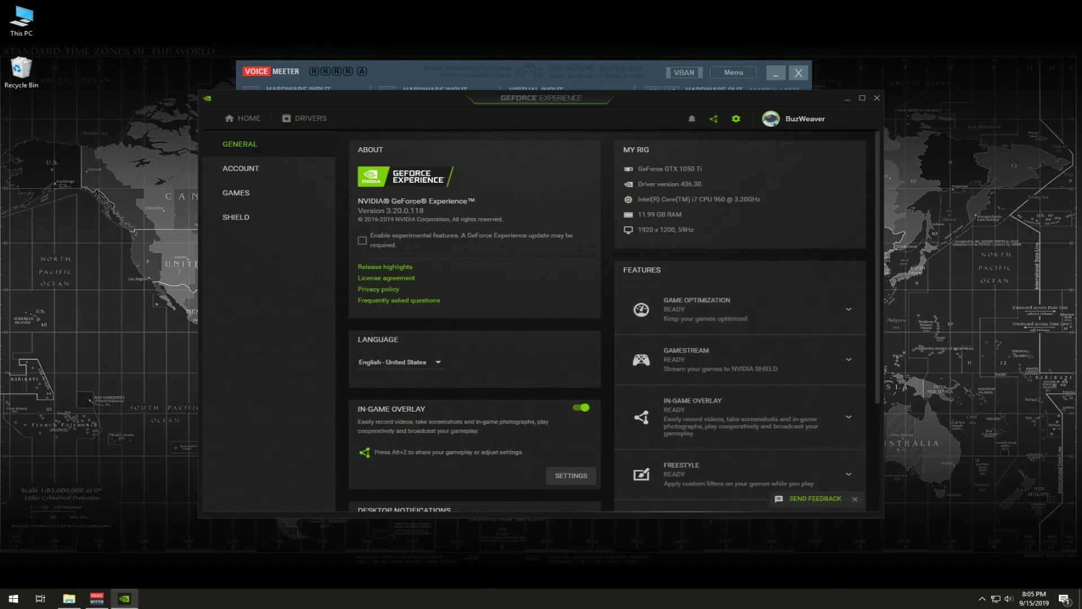
click(848, 99)
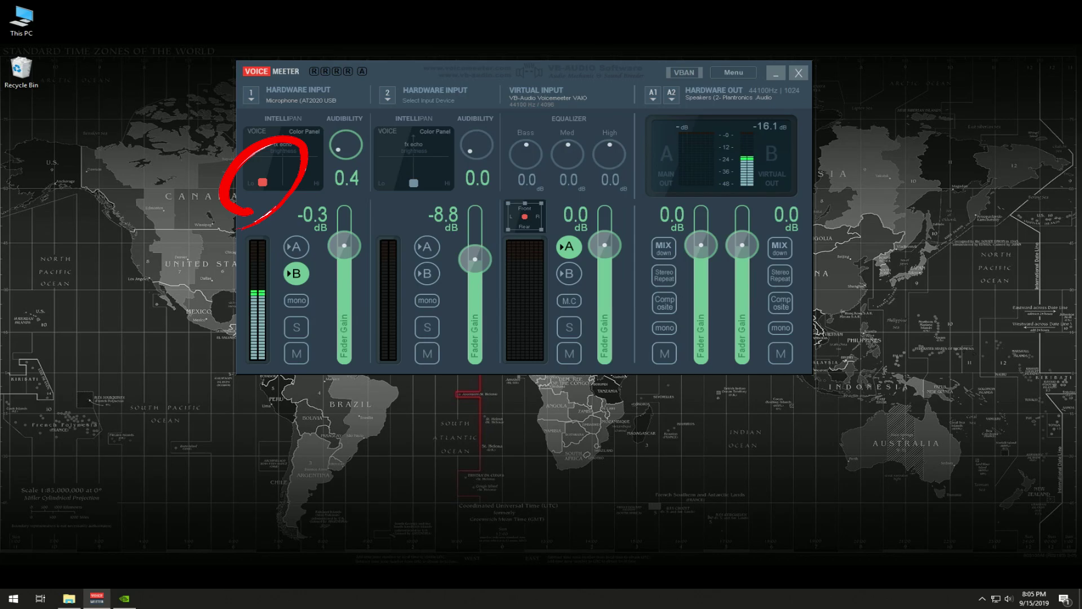
Move the Intellipan voice point of Hardware Input 1 slightly further toward the Lo side.
mouse_move(263, 182)
mouse_down()
mouse_move(295, 155)
mouse_move(259, 163)
mouse_move(292, 174)
mouse_move(255, 173)
mouse_move(269, 173)
mouse_move(261, 181)
mouse_up()
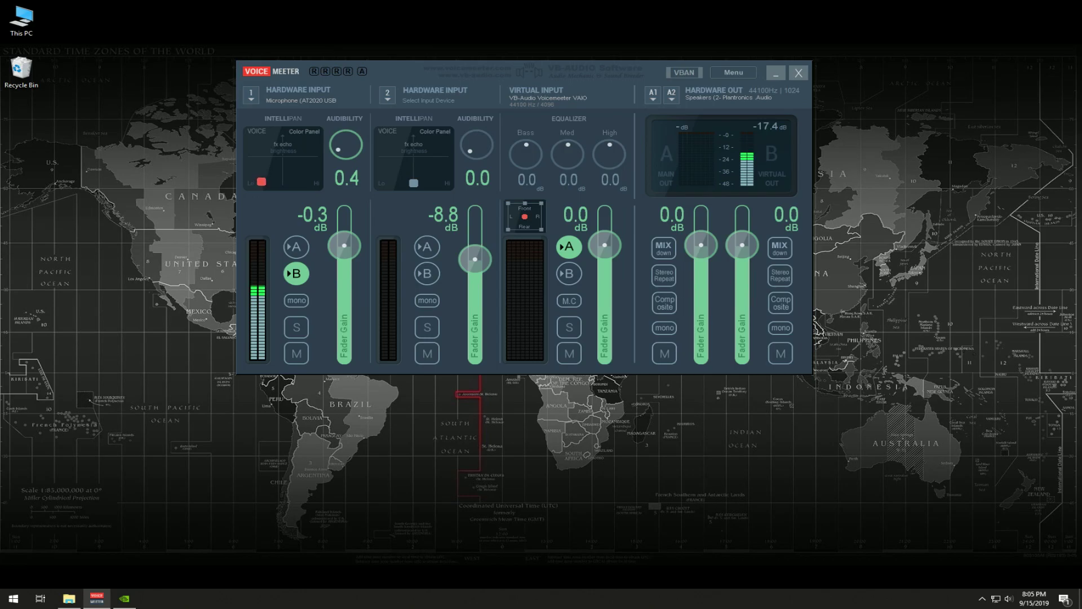